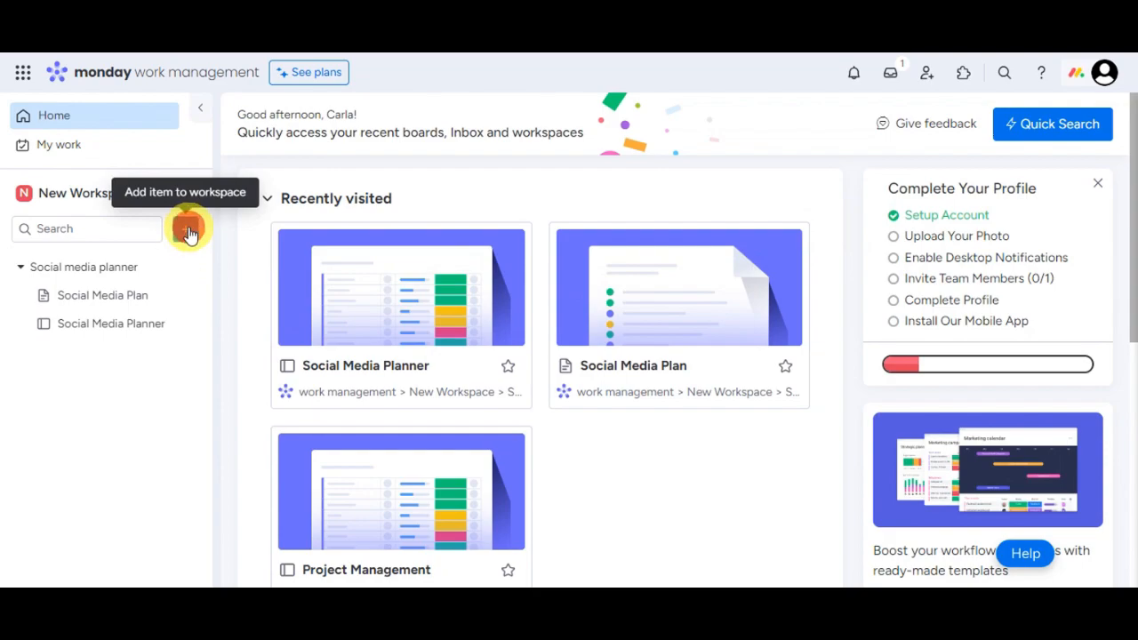
- Create a dashboard named New Dashboard in New Workspace with its privacy set to Main
click(187, 231)
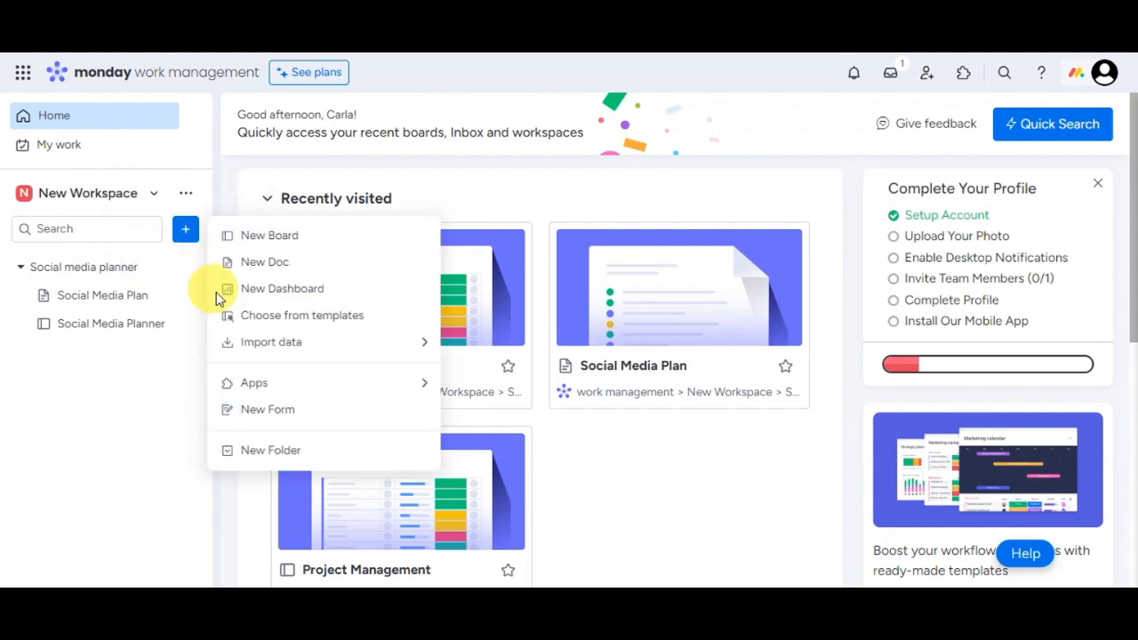
click(352, 294)
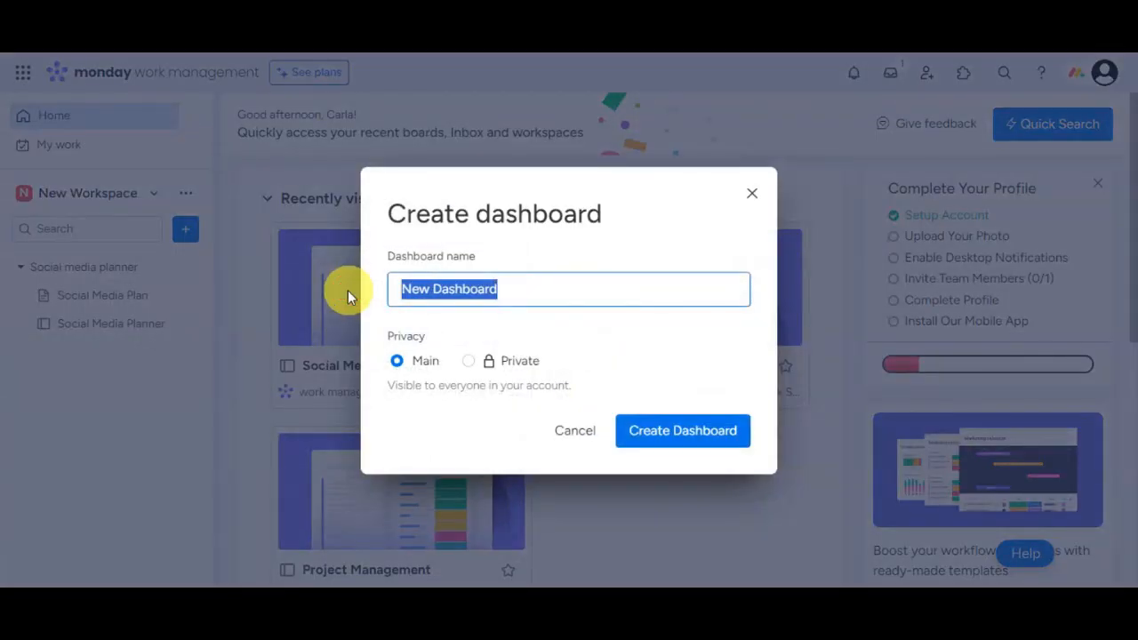
click(521, 289)
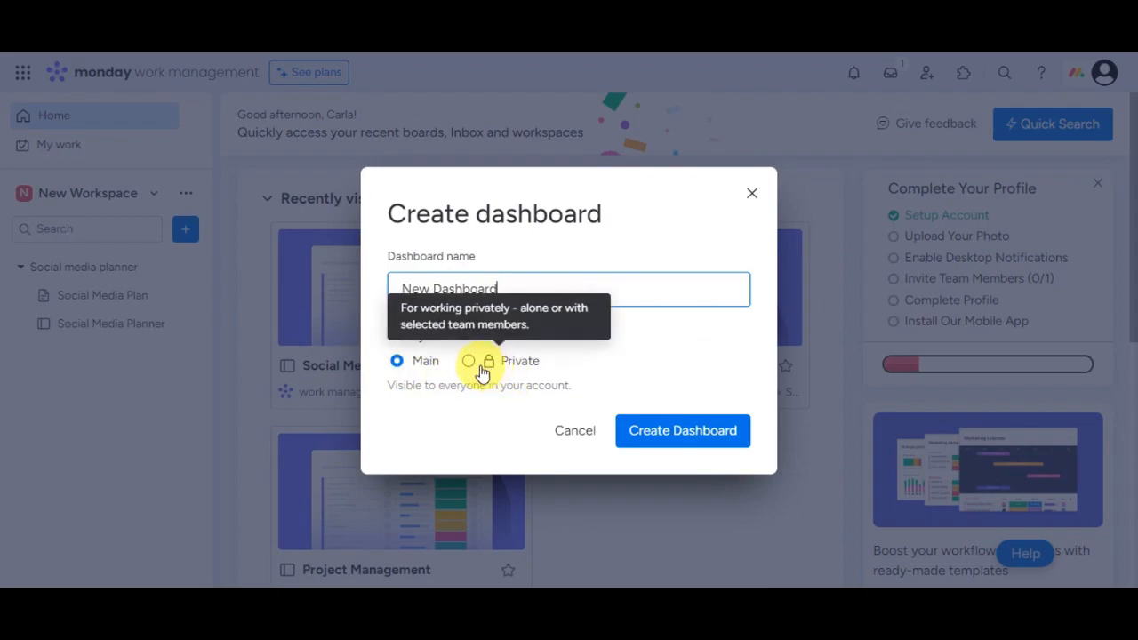
click(468, 362)
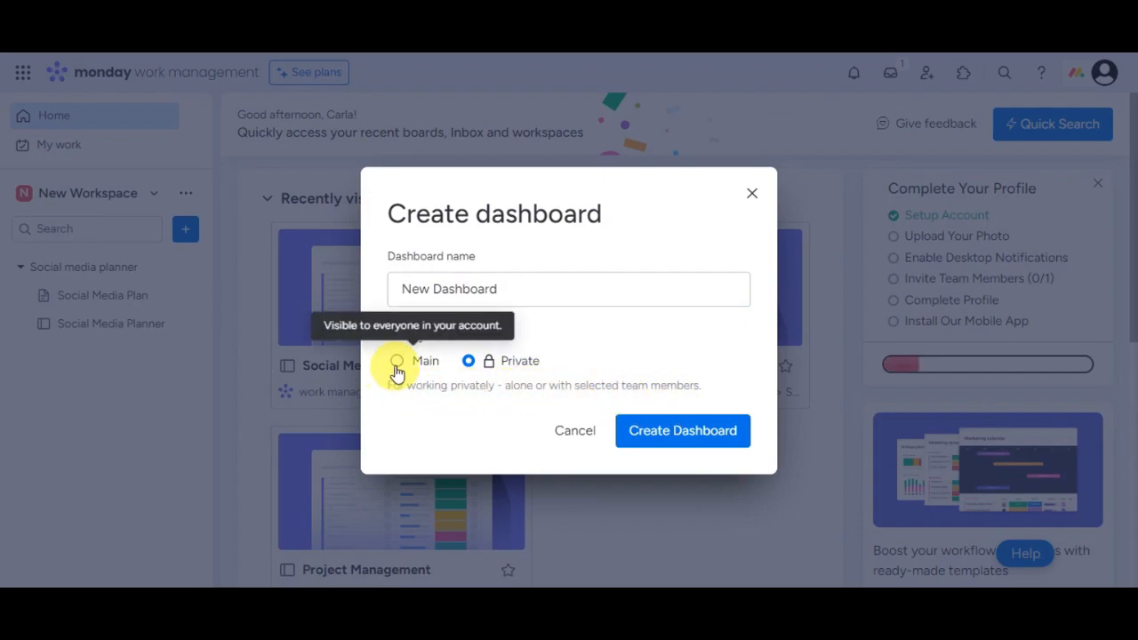
click(397, 363)
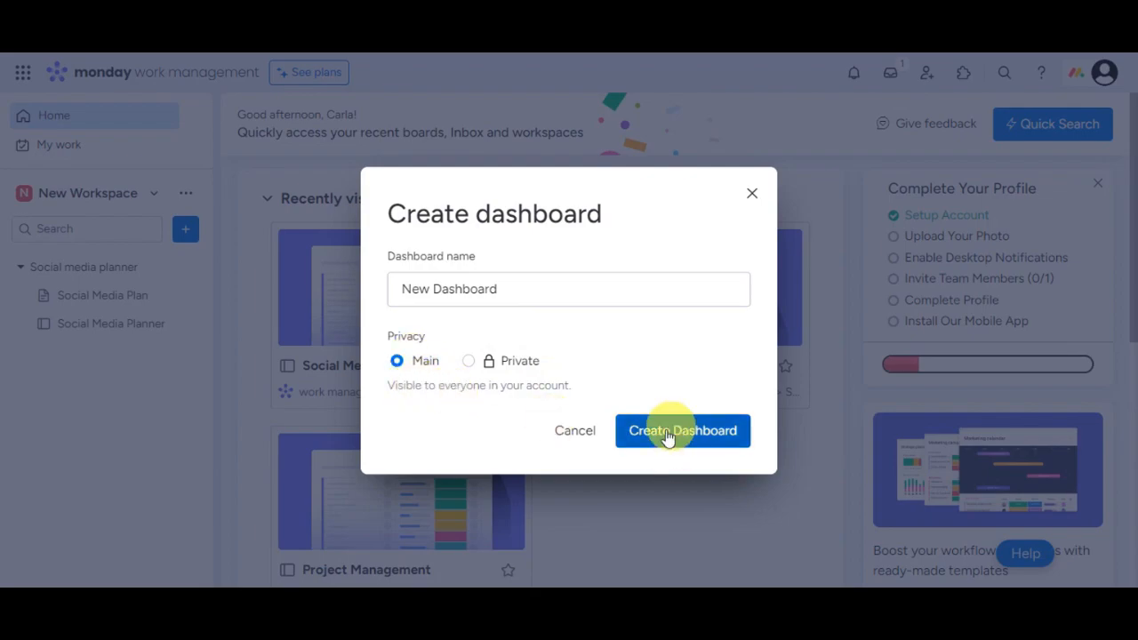
click(665, 433)
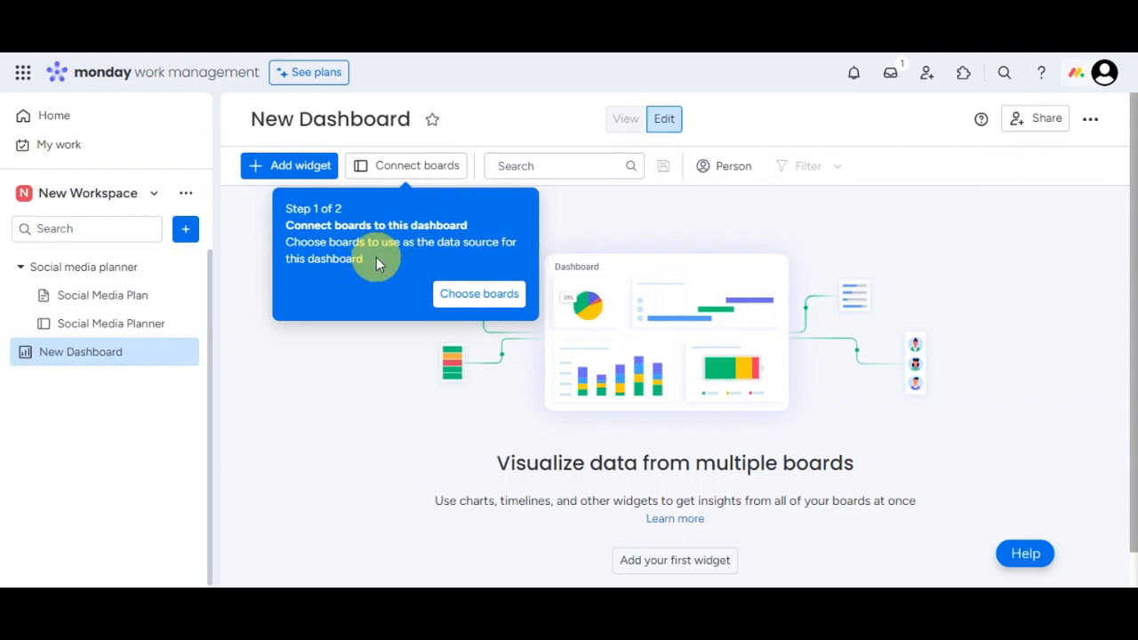
- Connect the Social Media Planner board to the dashboard as its data source and dismiss the widget tip
click(478, 301)
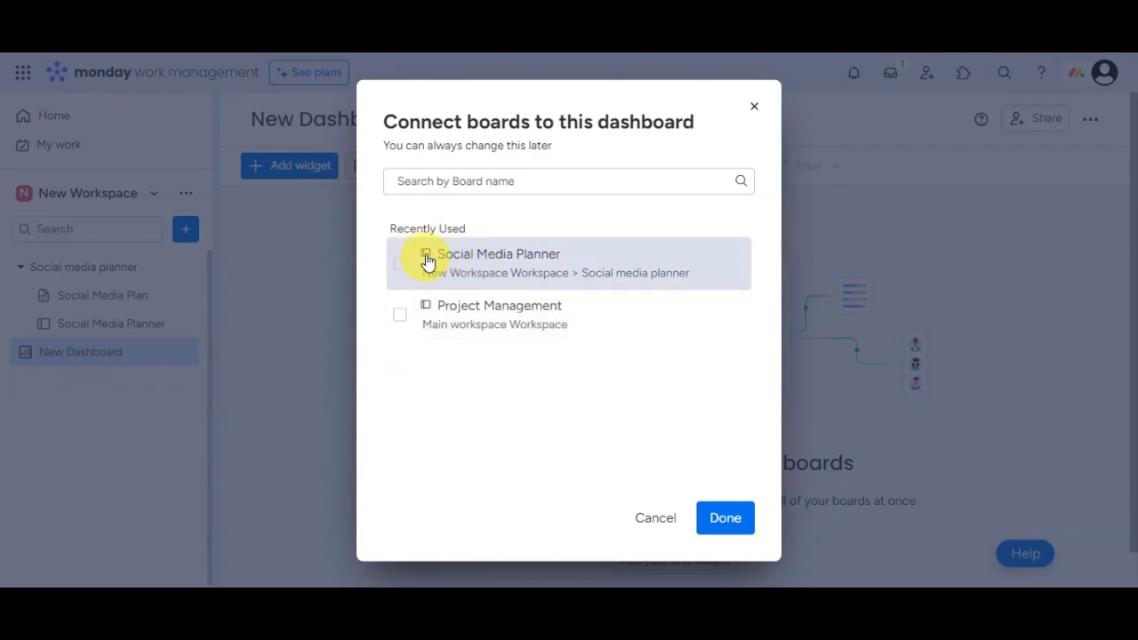
click(400, 273)
click(718, 519)
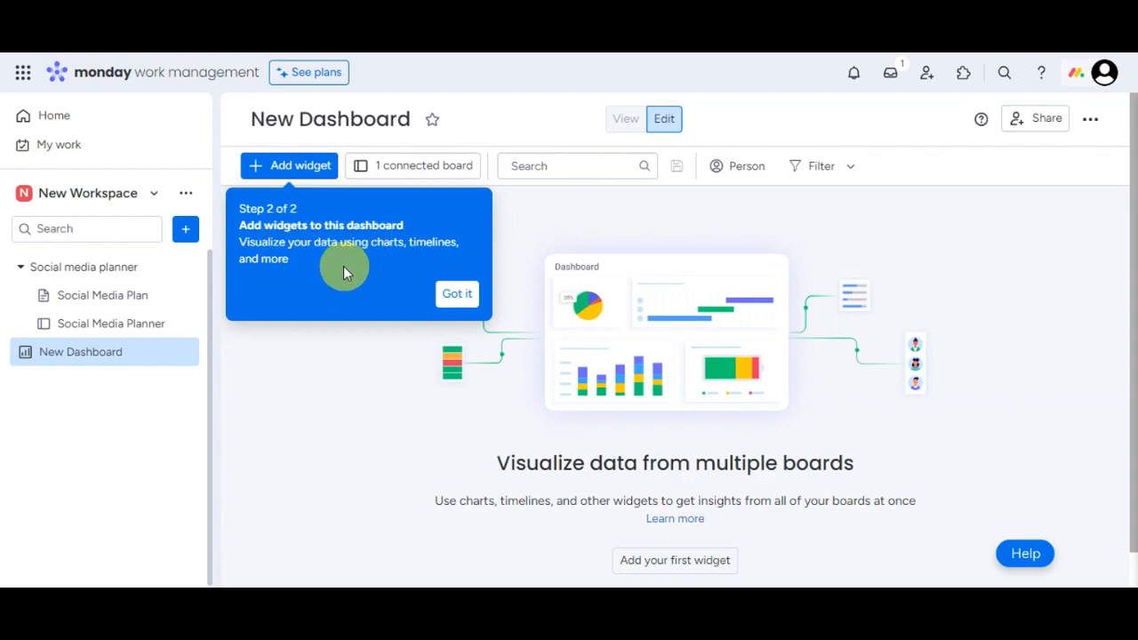
click(455, 294)
- Add a Battery widget to the dashboard from the Staying on Top category of the Widgets Center
click(289, 165)
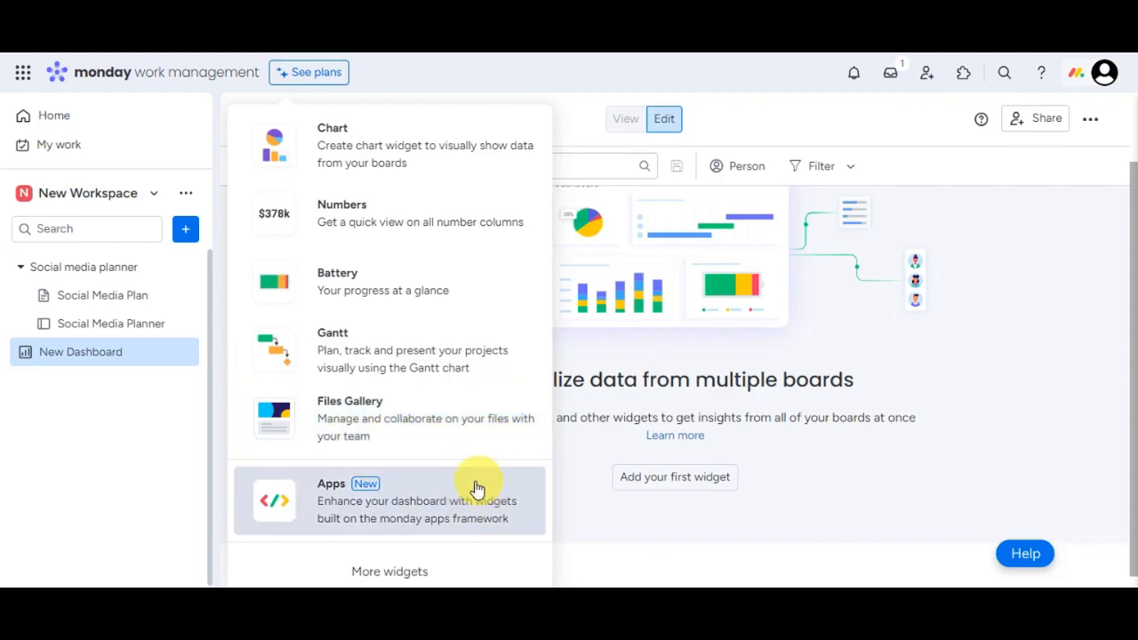
click(419, 572)
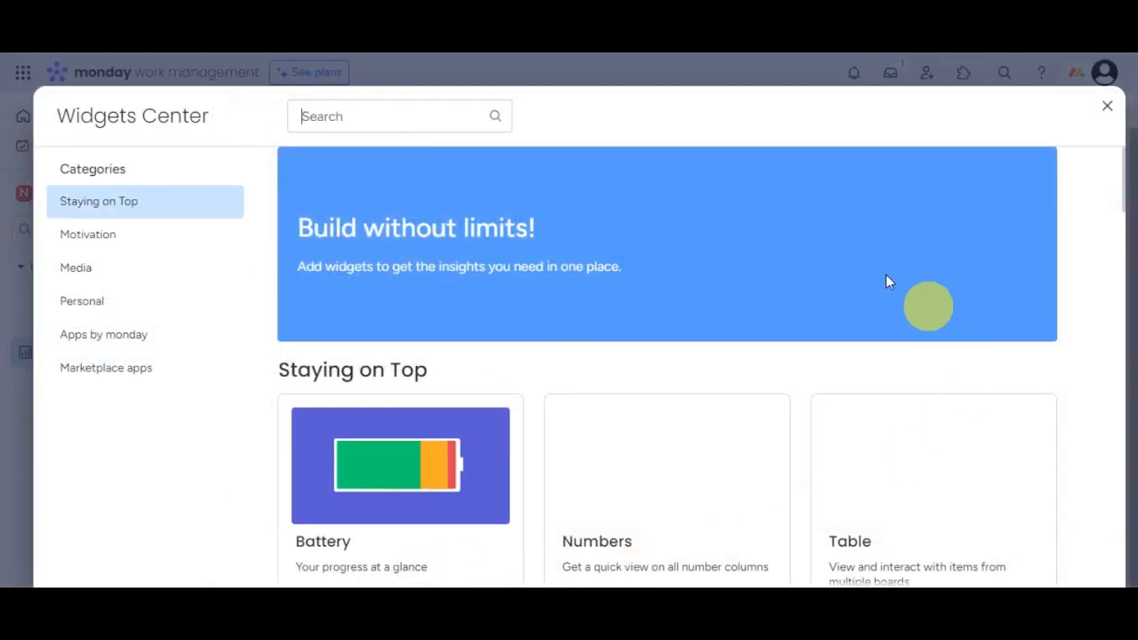
scroll(480, 444, down, 2)
scroll(523, 361, down, 3)
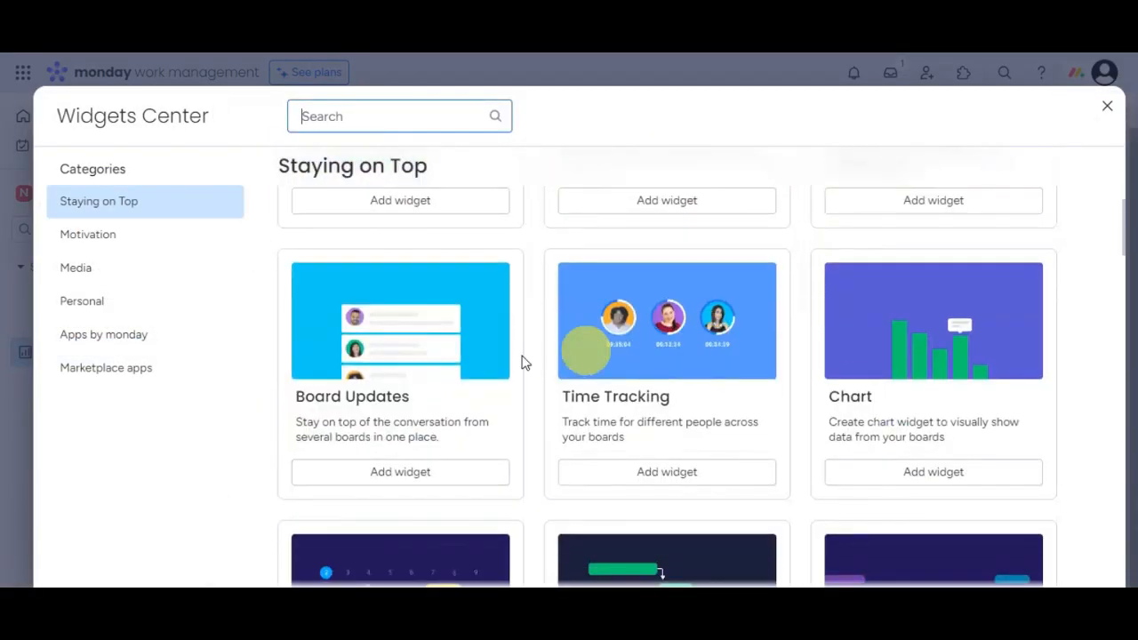
scroll(561, 358, up, 5)
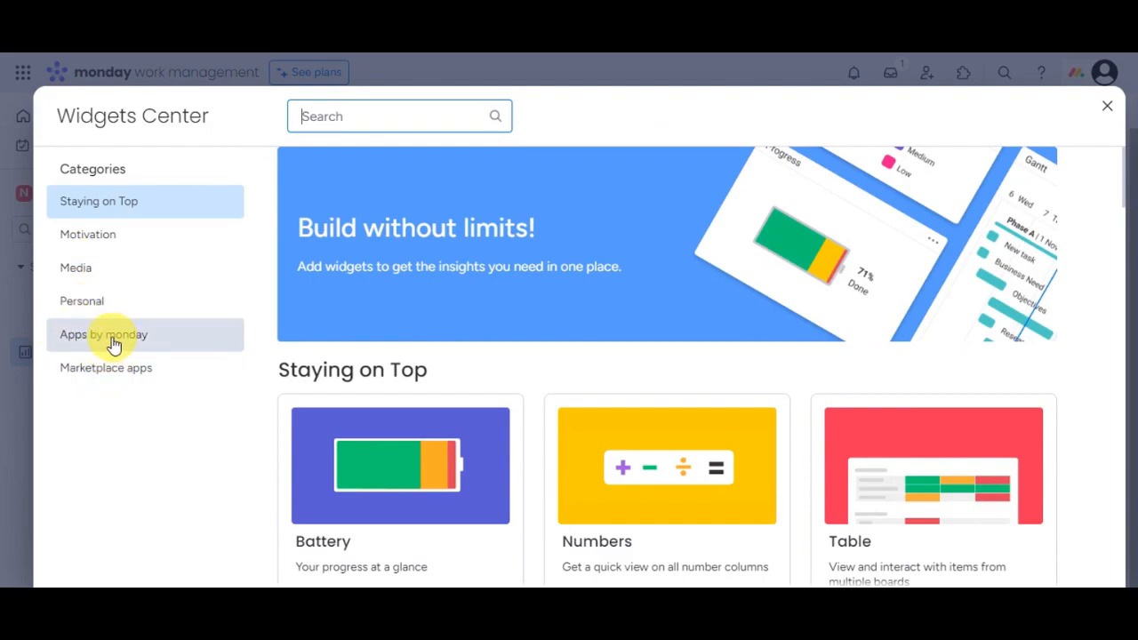
scroll(379, 337, down, 2)
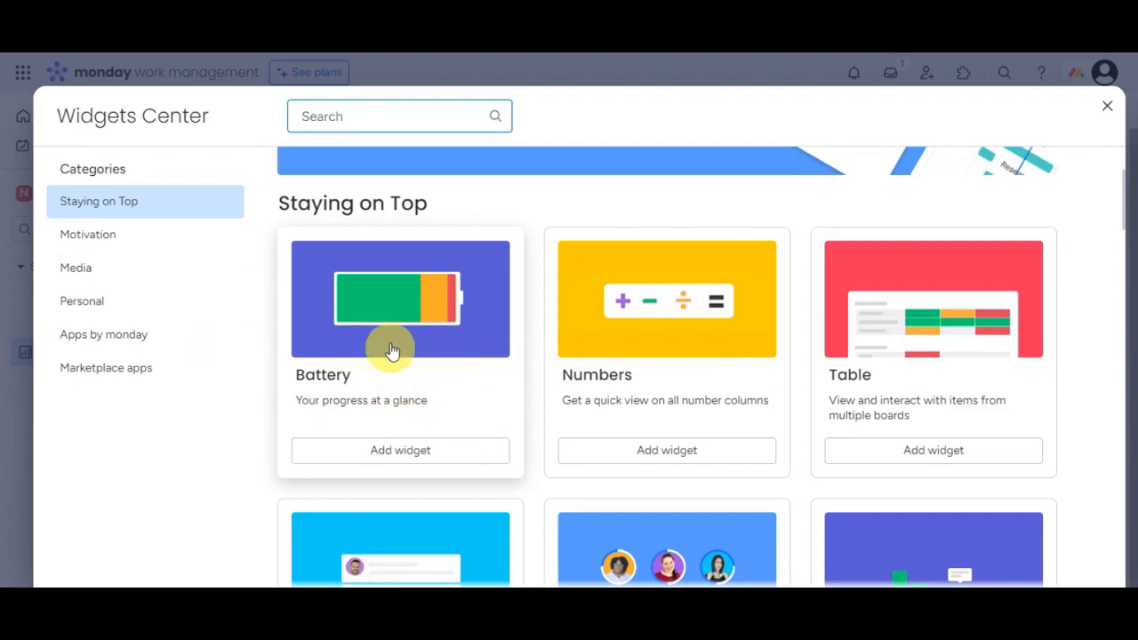
click(371, 451)
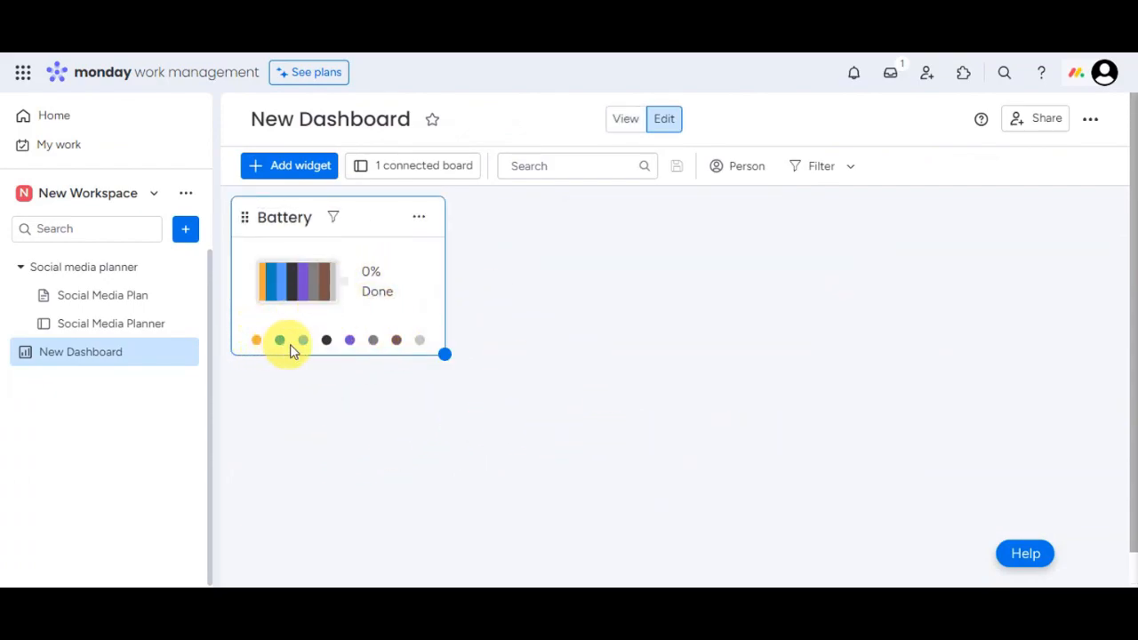
- Move the Battery widget toward the right side of the dashboard and open it in full screen
drag(244, 223, 752, 244)
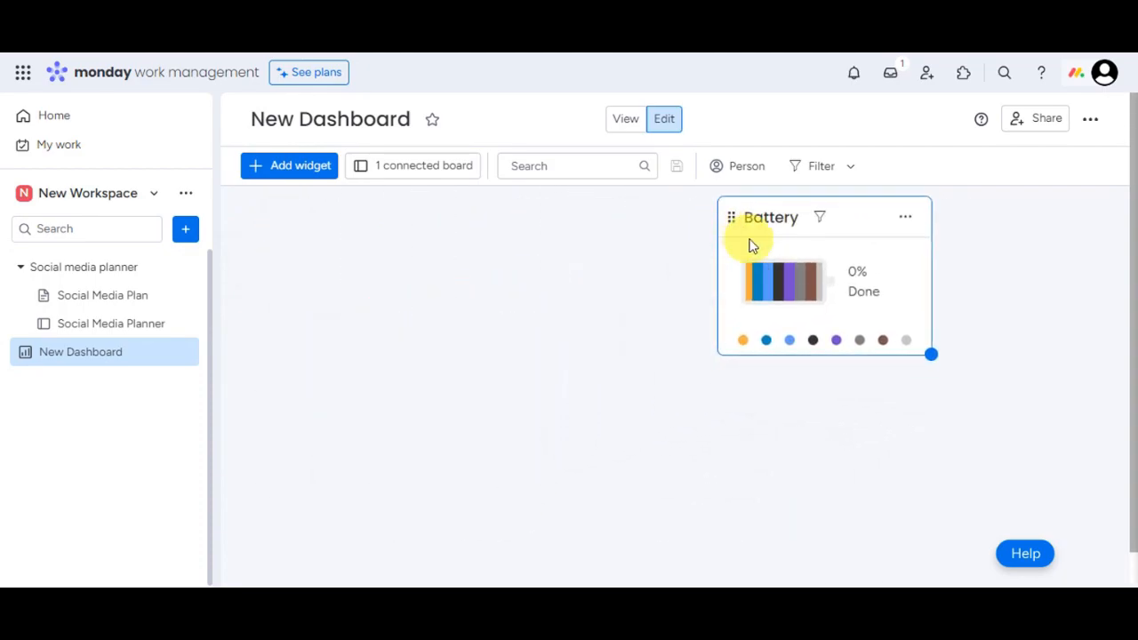
click(902, 222)
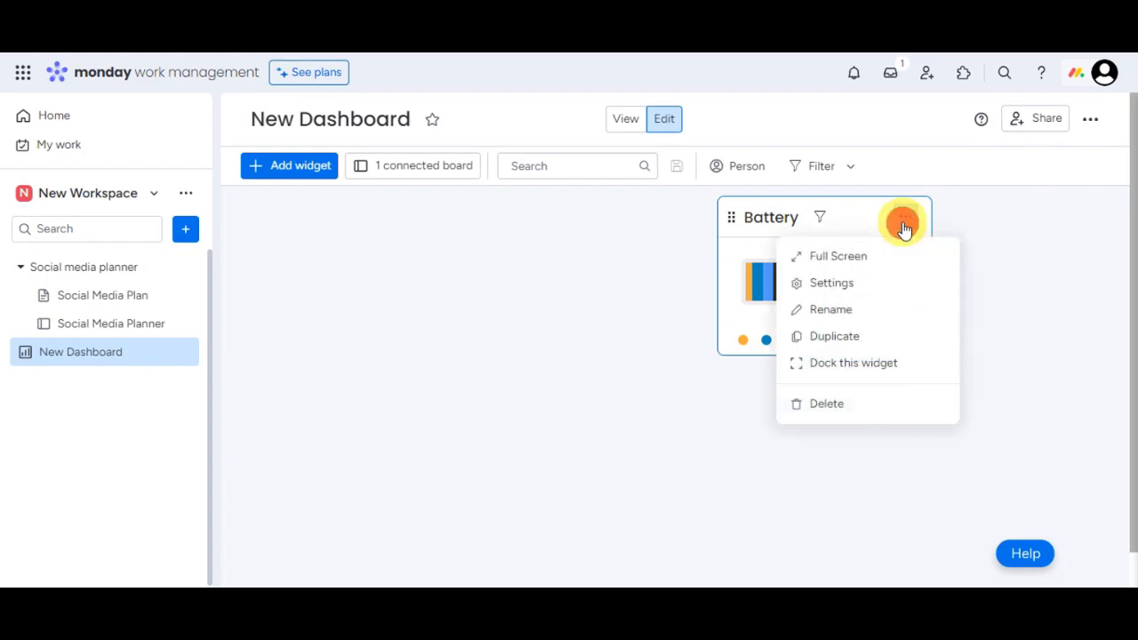
click(851, 261)
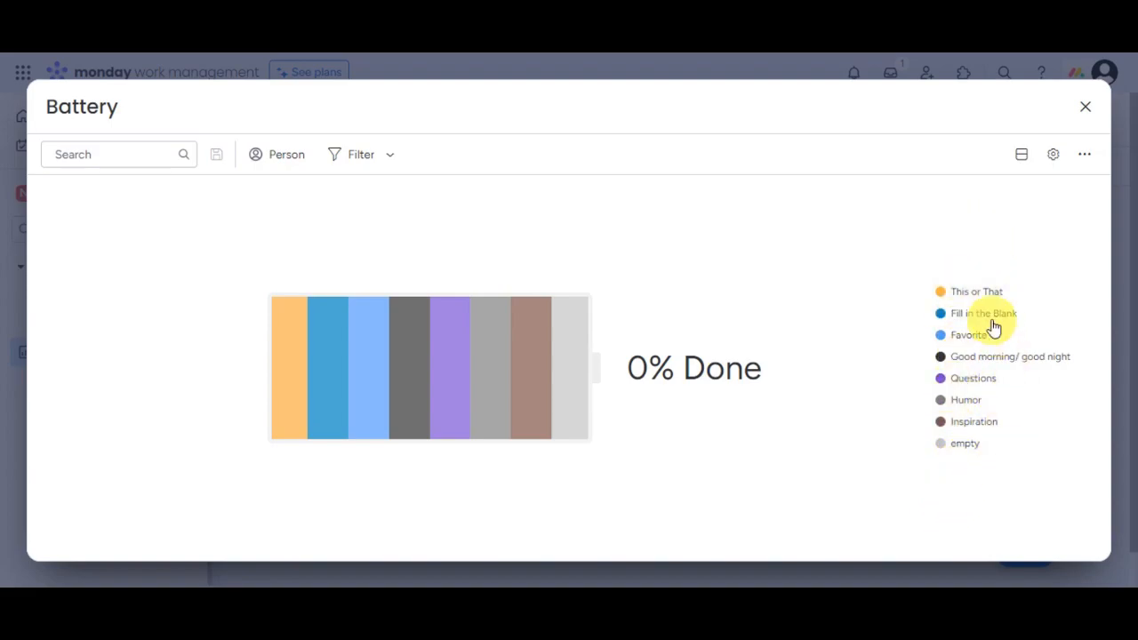
mouse_move(989, 316)
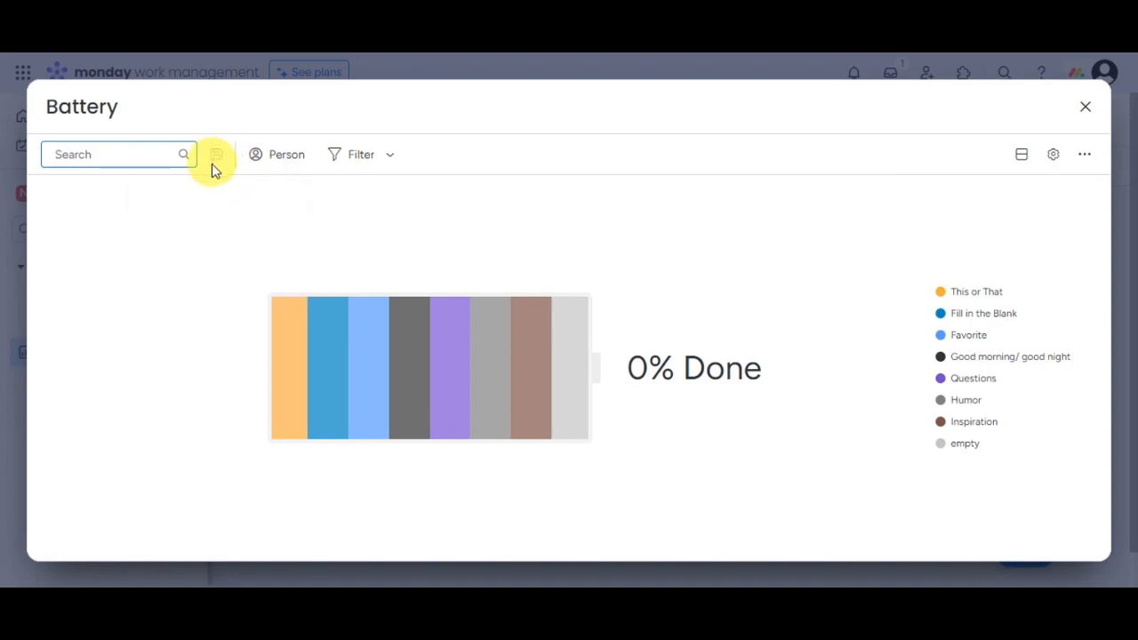
- Review the quick person filter and the advanced filter options for the Battery widget without setting any filter
click(287, 169)
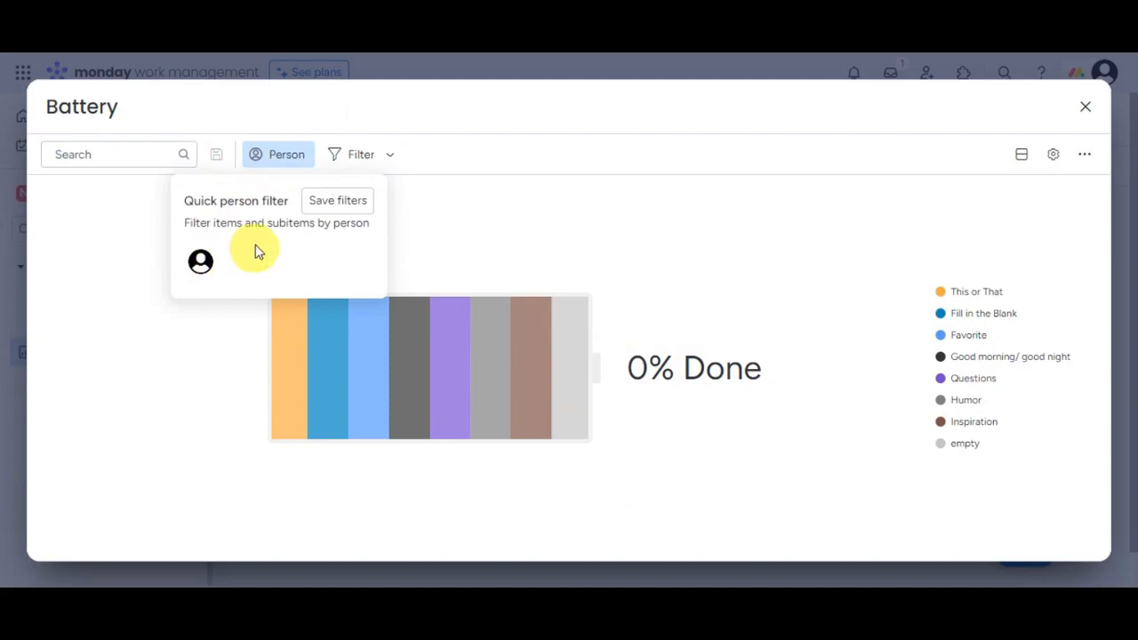
click(415, 233)
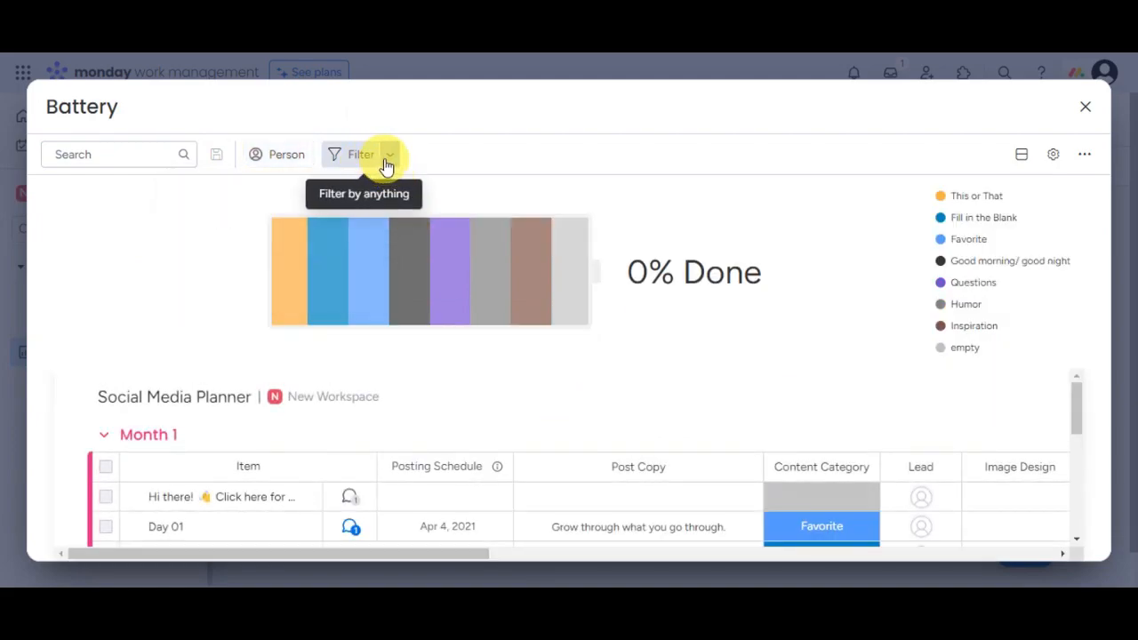
click(386, 164)
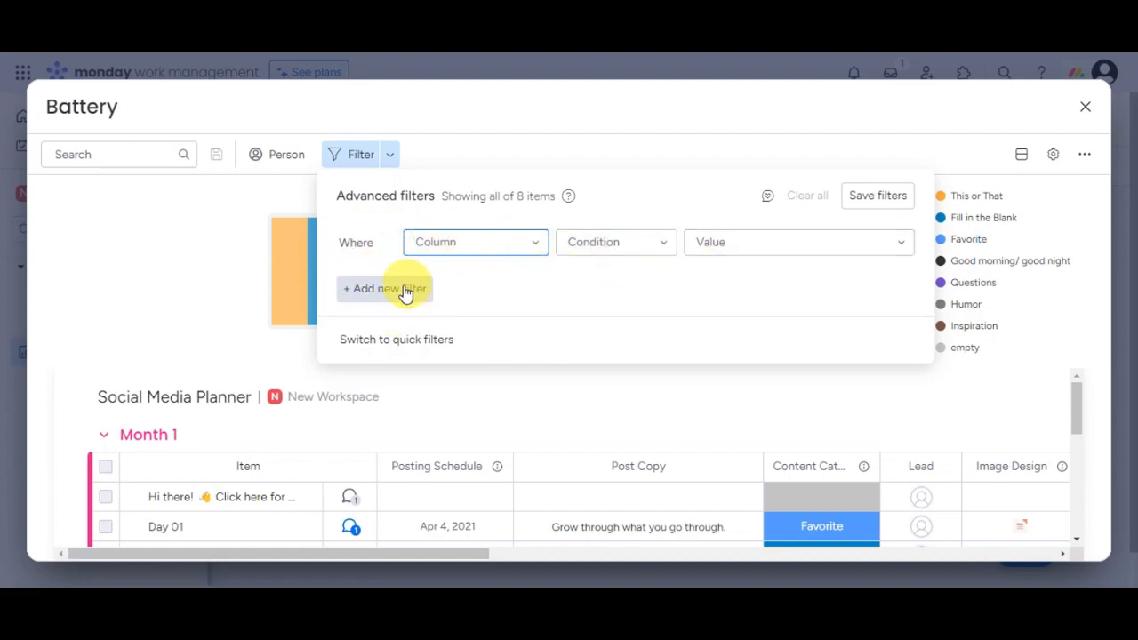
click(651, 155)
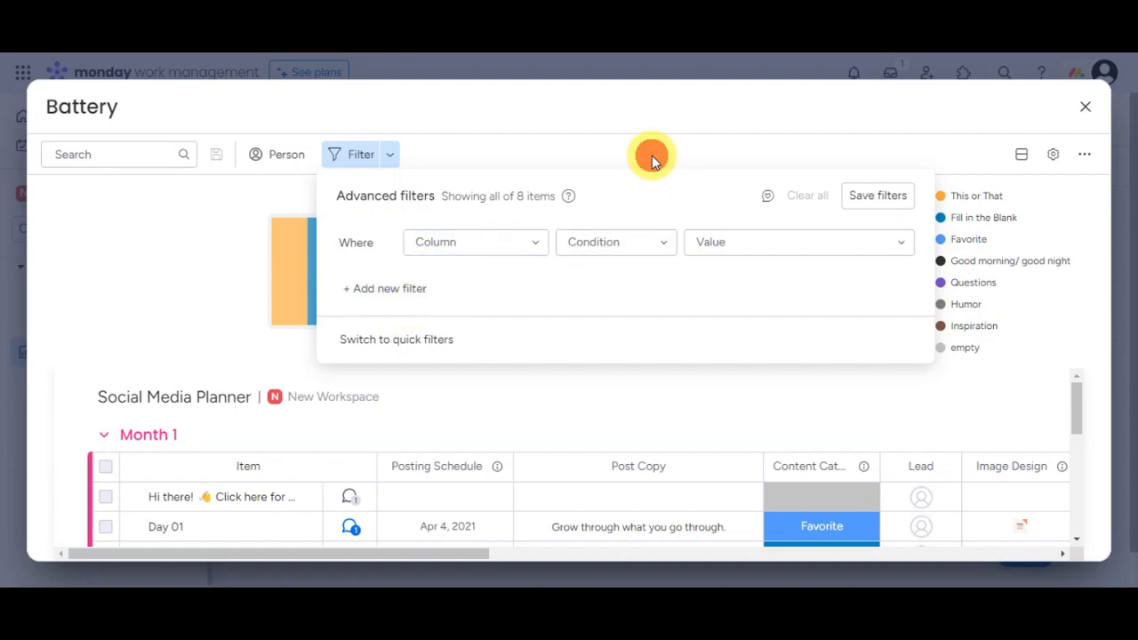
- Preview the widget in the Battery and Table display types, and return it to Split mode
click(1022, 158)
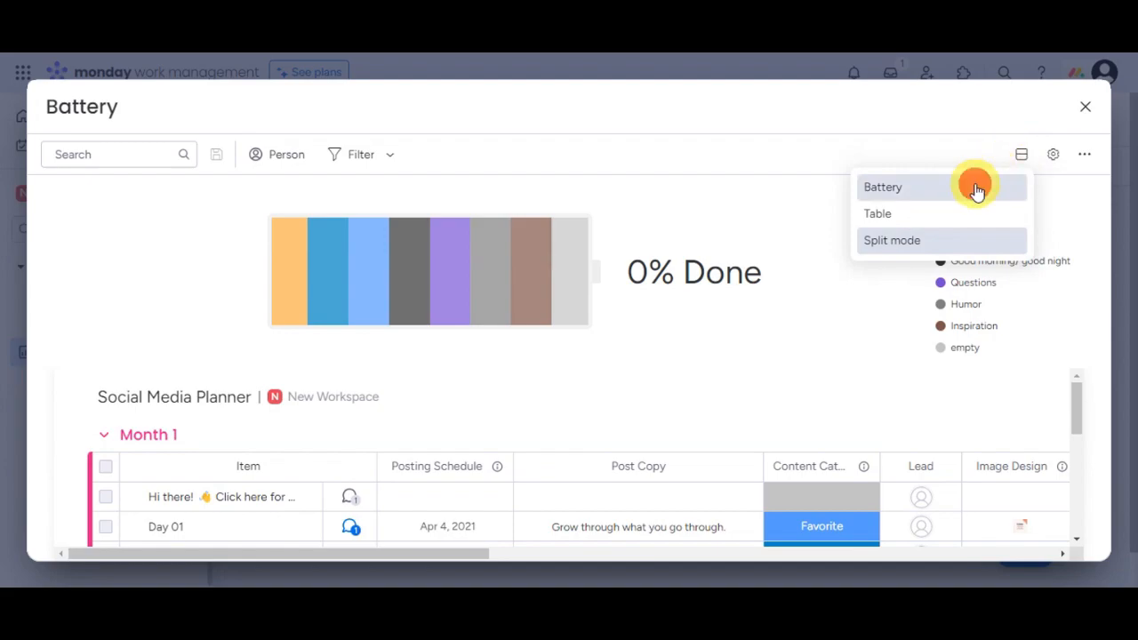
click(977, 189)
click(1017, 168)
click(966, 218)
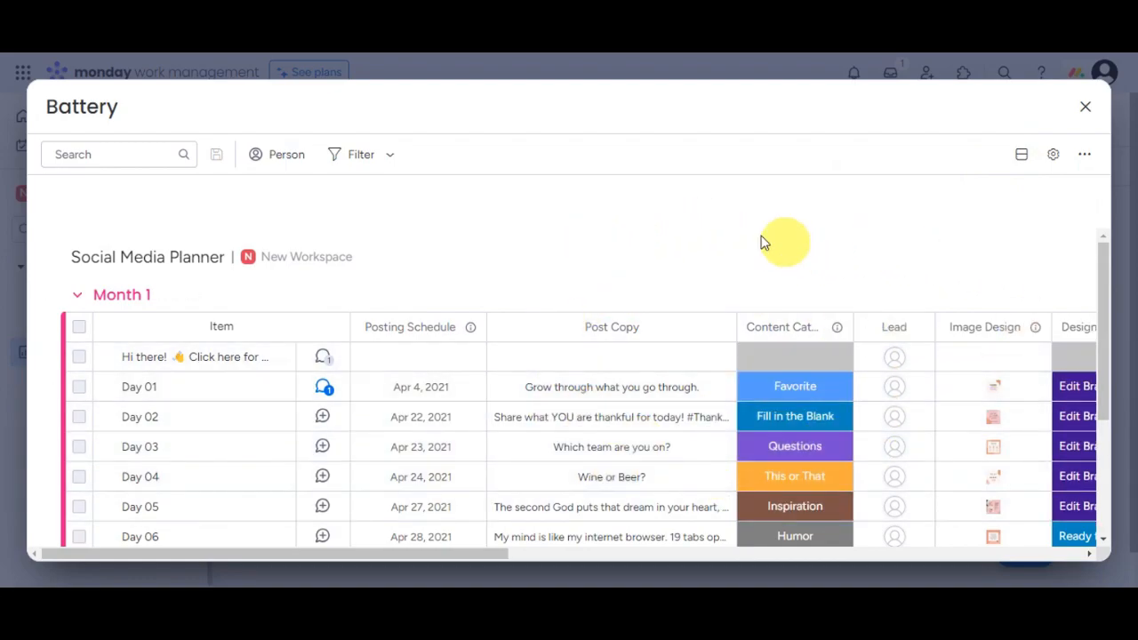
click(1021, 155)
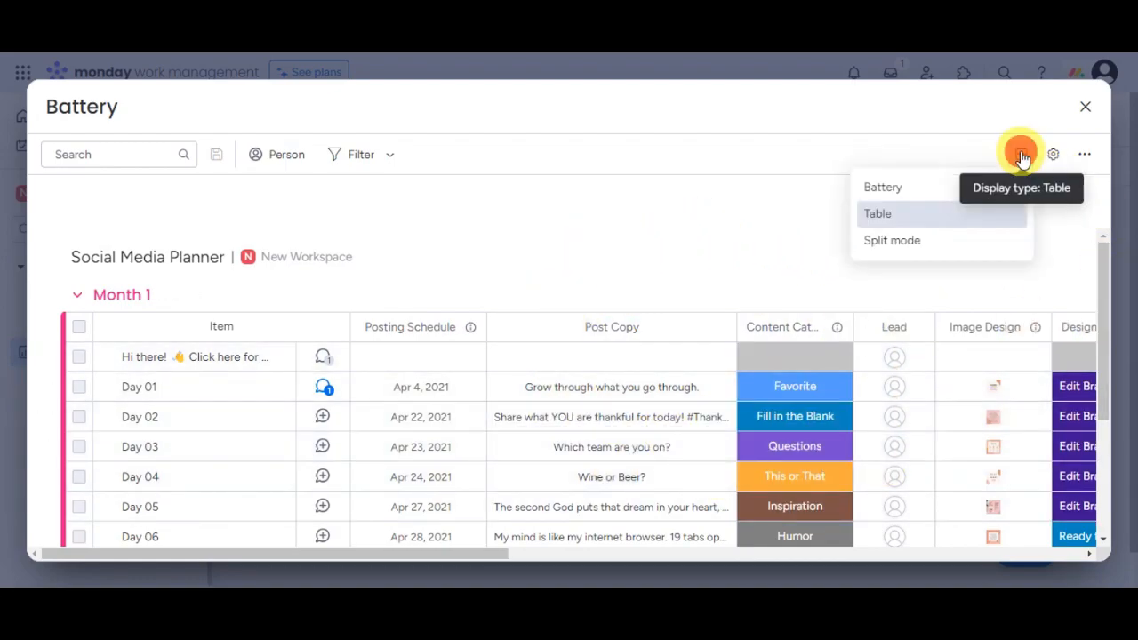
click(948, 246)
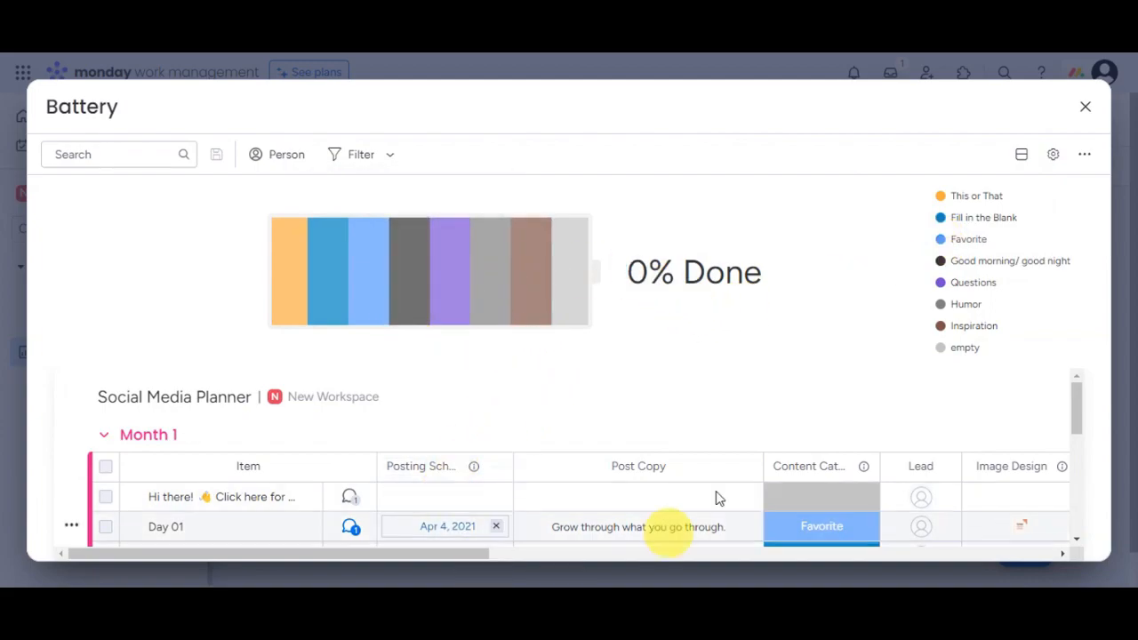
- Open the Battery widget's settings and review the status column choices and the completion label and item weight options
click(1053, 158)
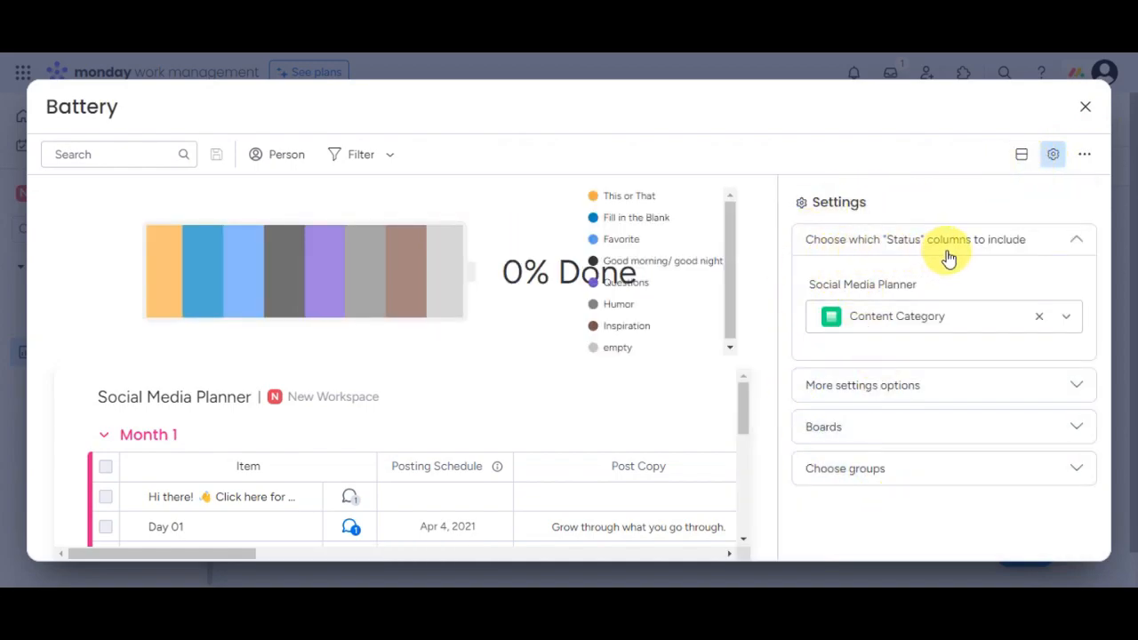
click(964, 318)
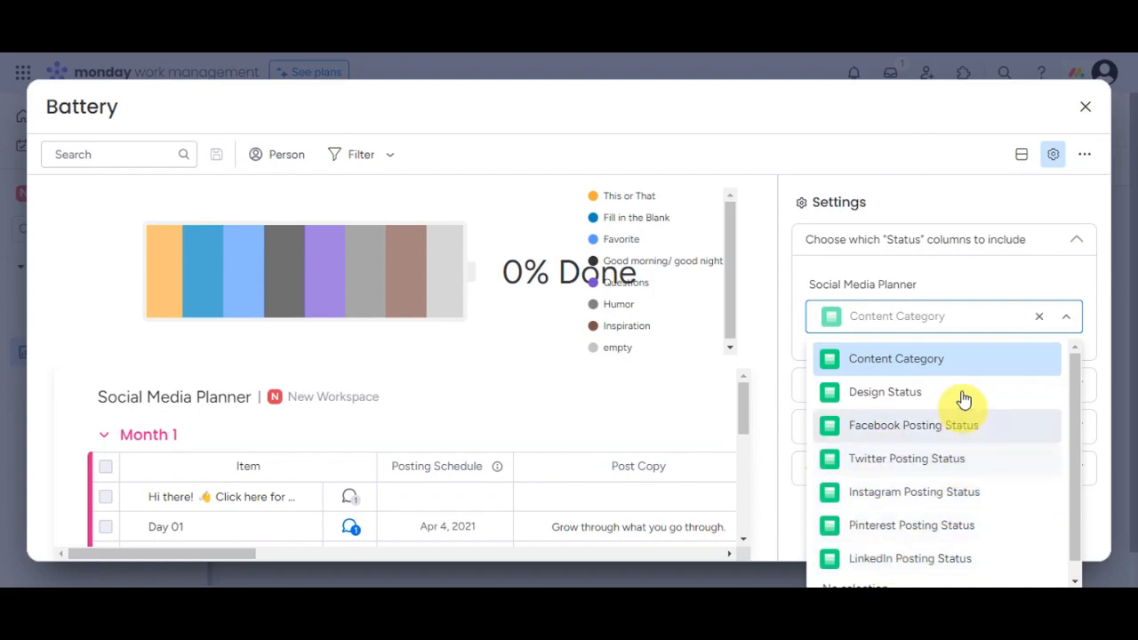
click(1064, 326)
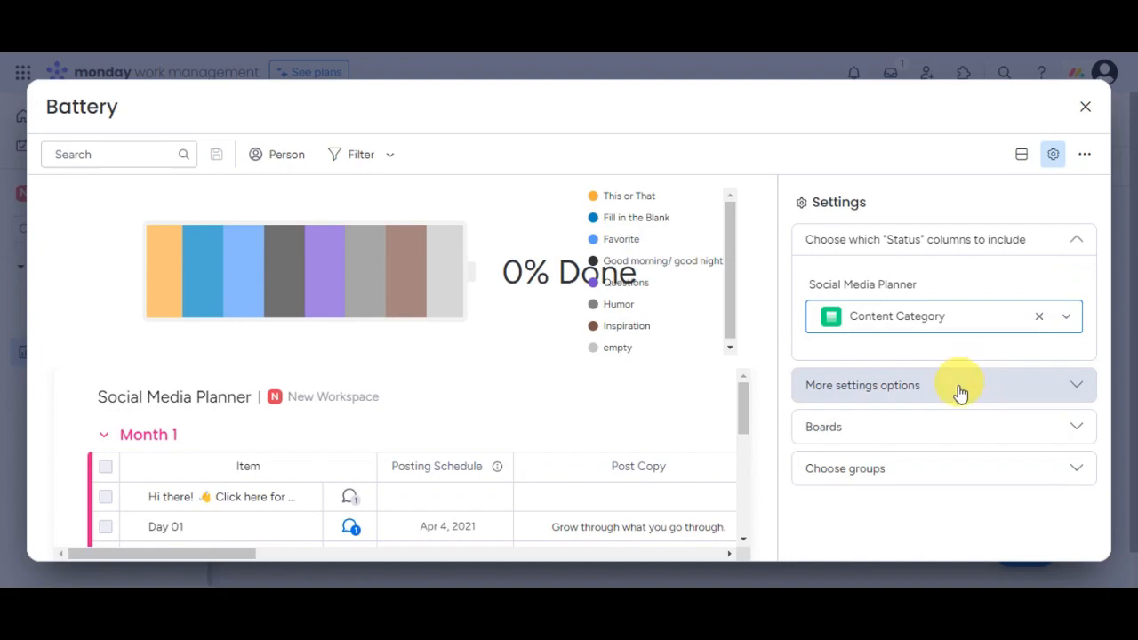
click(1074, 387)
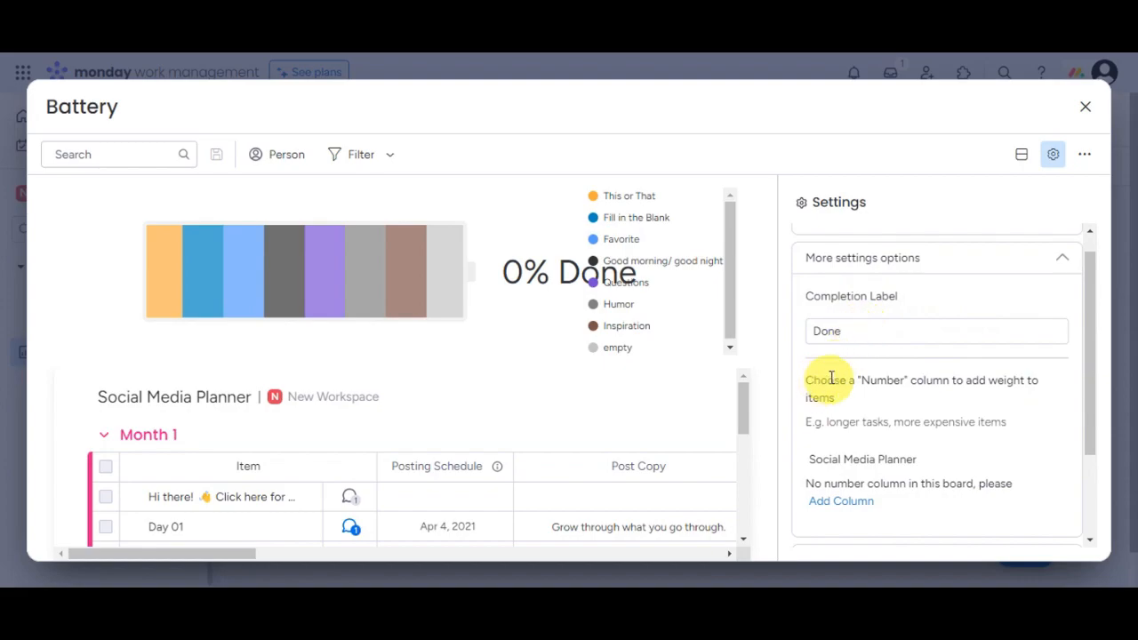
scroll(895, 399, down, 2)
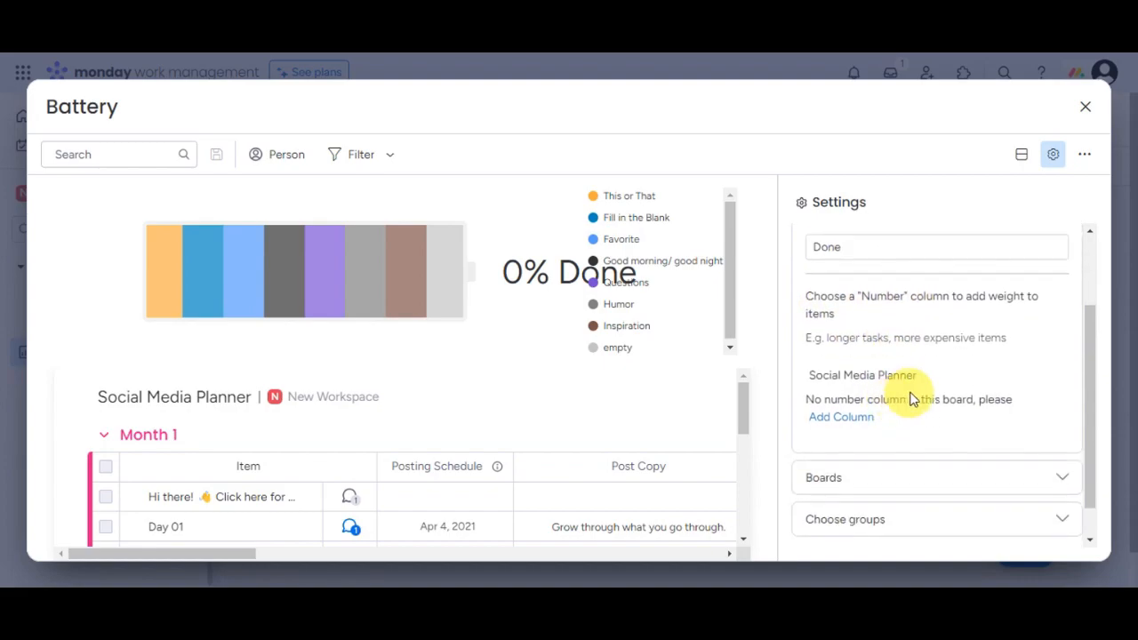
scroll(909, 422, down, 1)
- Examine the board and group selections in the Battery widget's settings
click(921, 445)
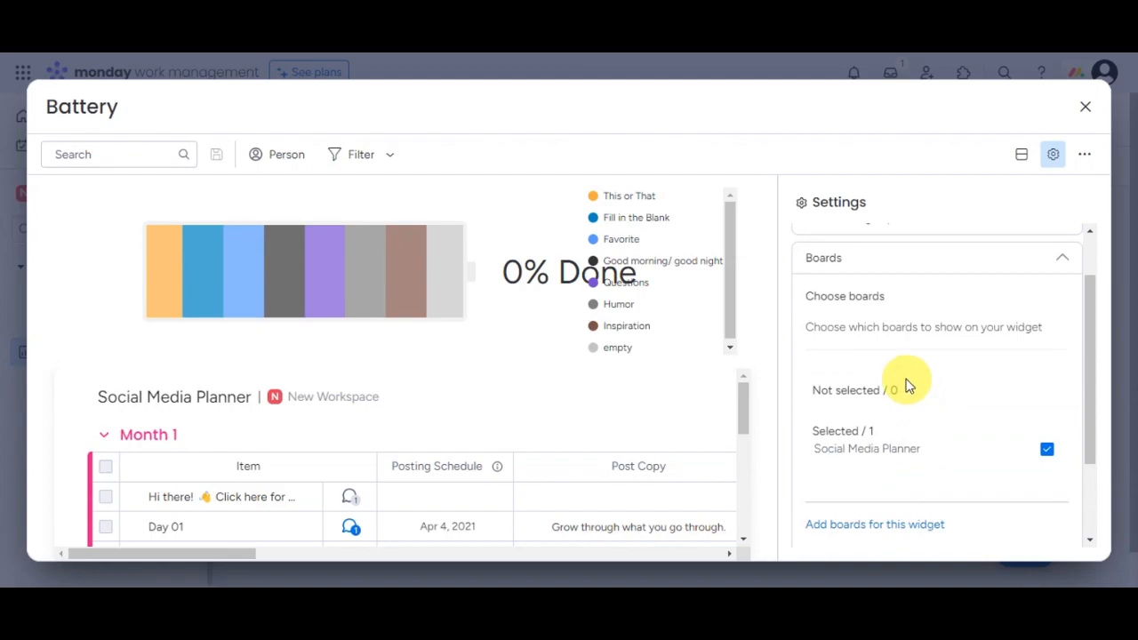
scroll(956, 399, down, 2)
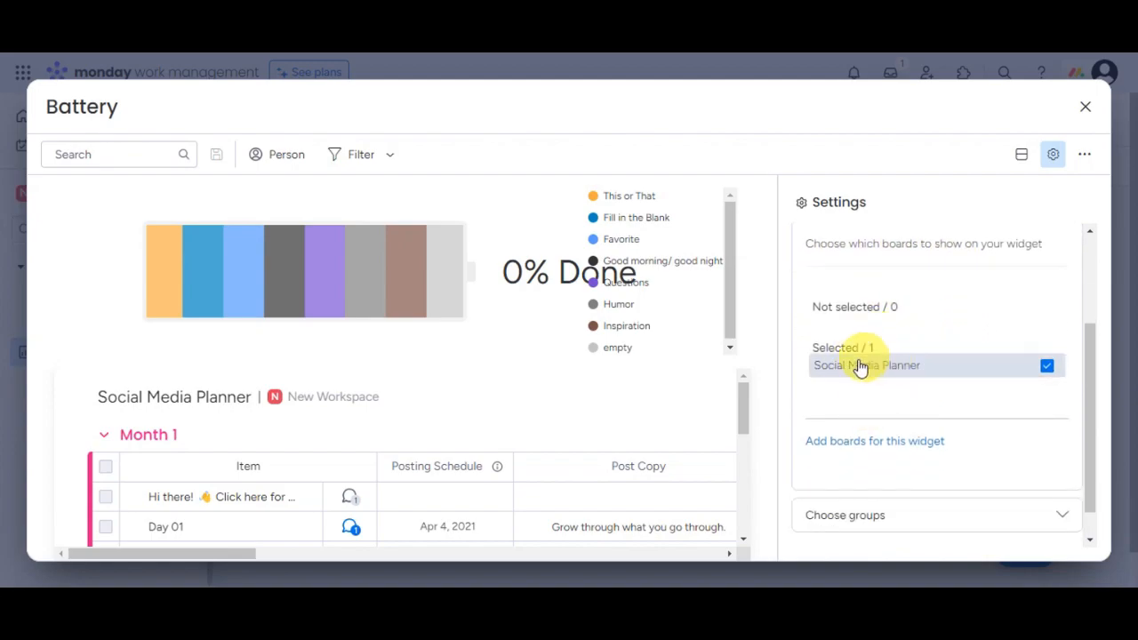
scroll(925, 400, down, 1)
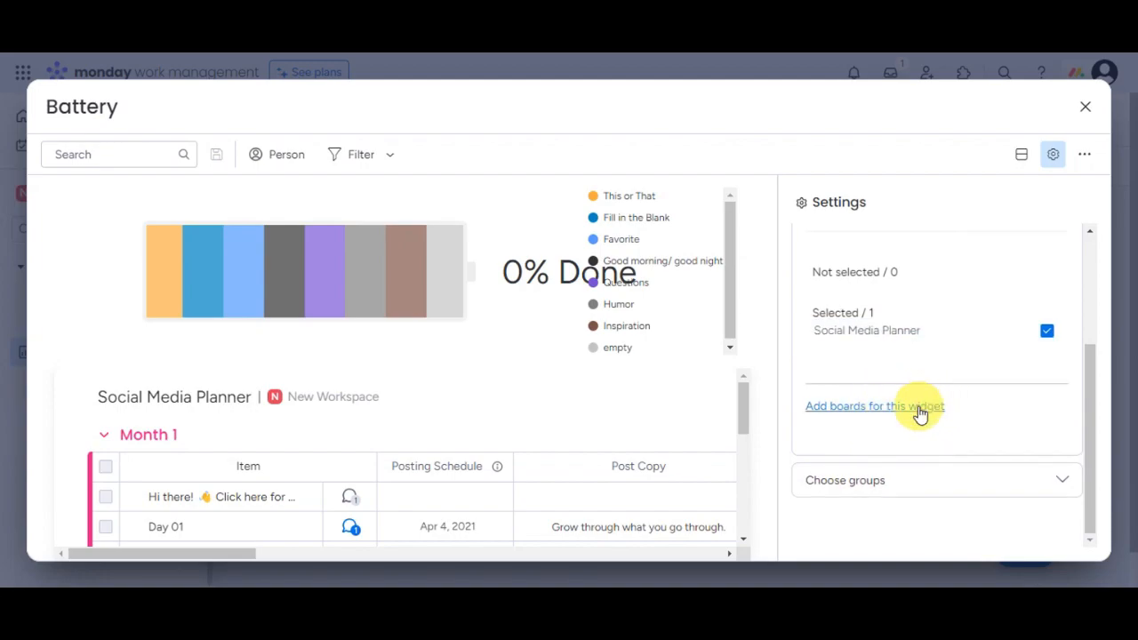
click(901, 481)
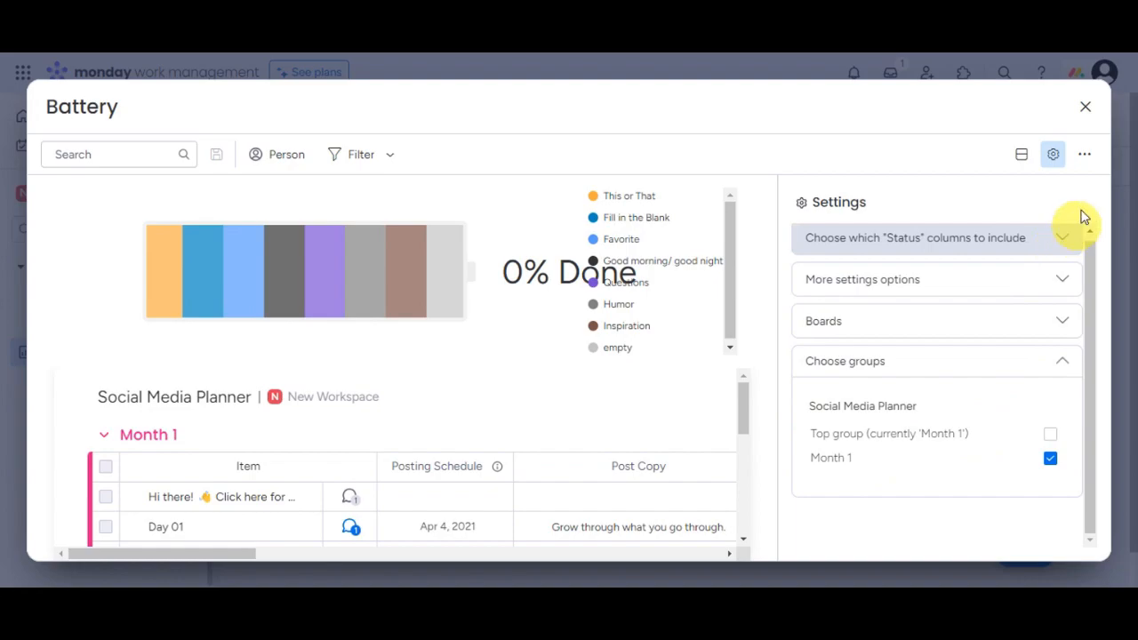
- Rename the Battery widget to PROGRESS
click(1085, 156)
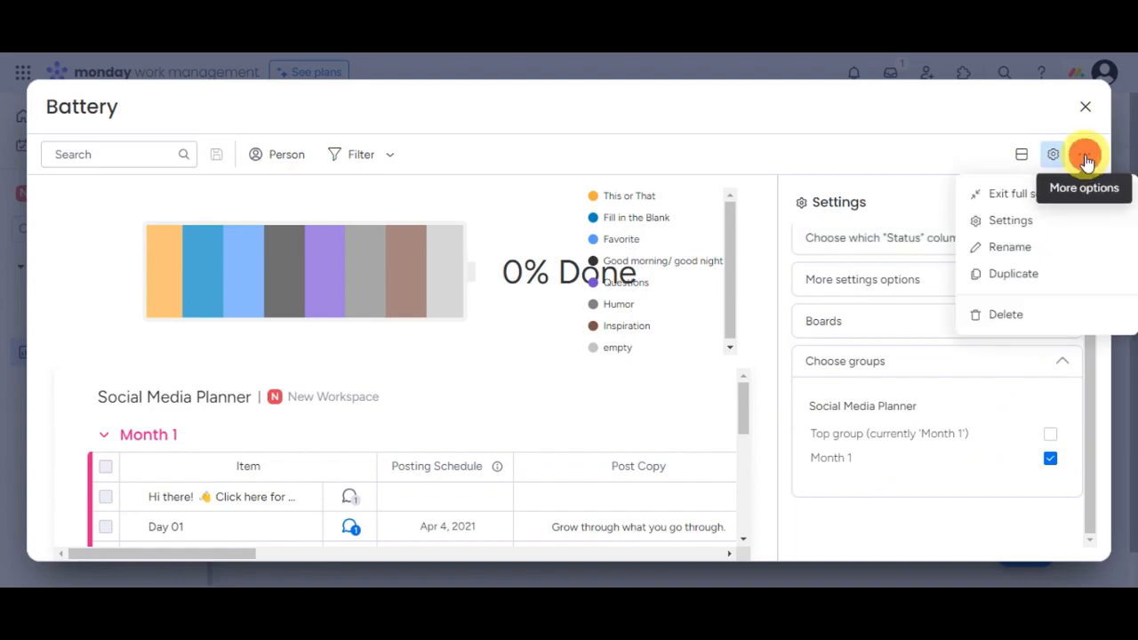
click(1085, 158)
click(1085, 158)
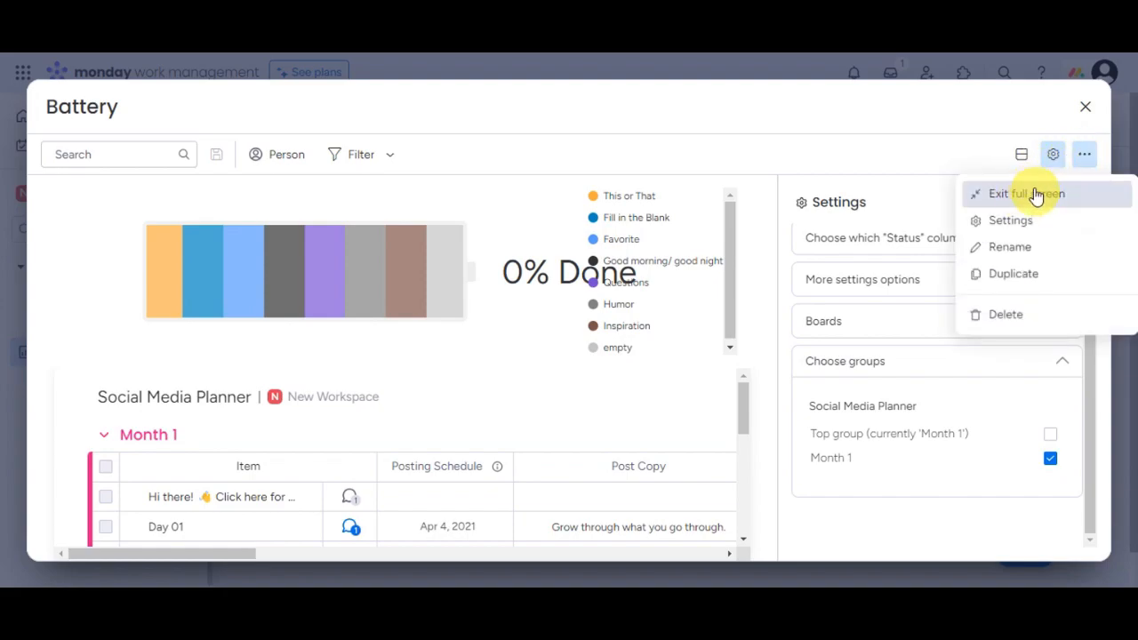
click(1004, 256)
drag(547, 108, 51, 114)
key(BackSpace)
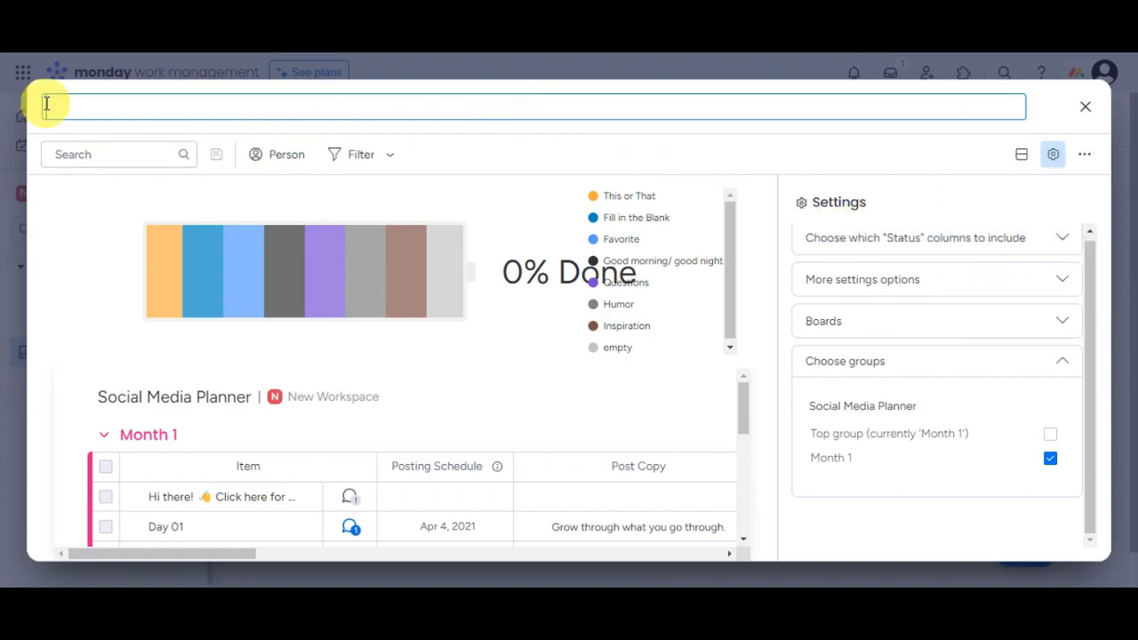
text(PROGRESS)
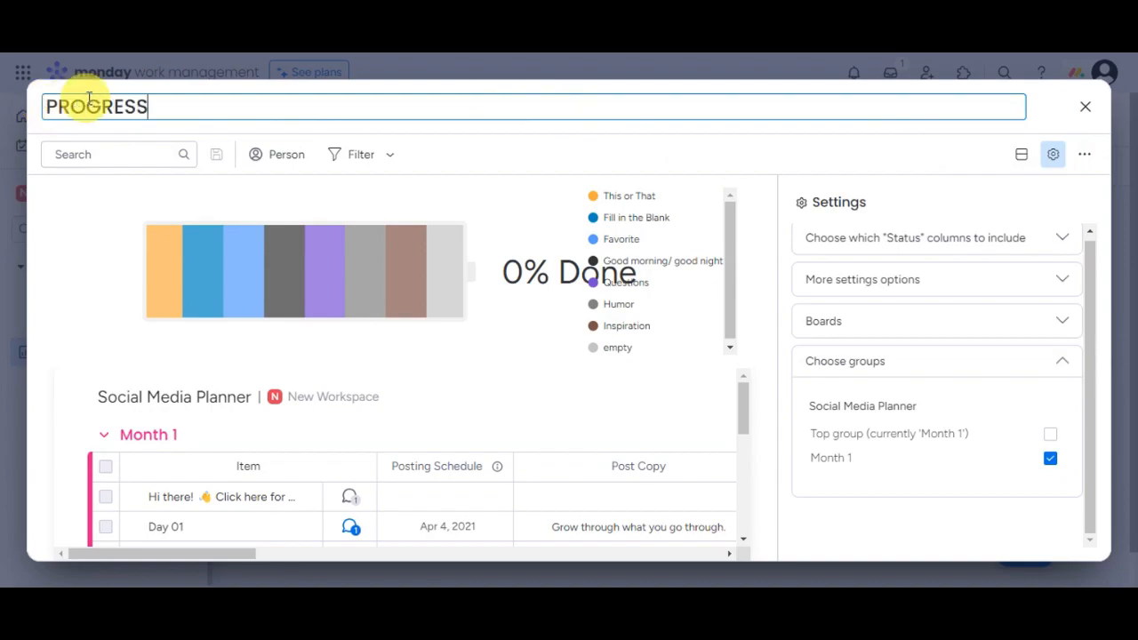
- Duplicate the PROGRESS widget, close its full-screen view and place the copy directly beside the original on the dashboard
click(1085, 155)
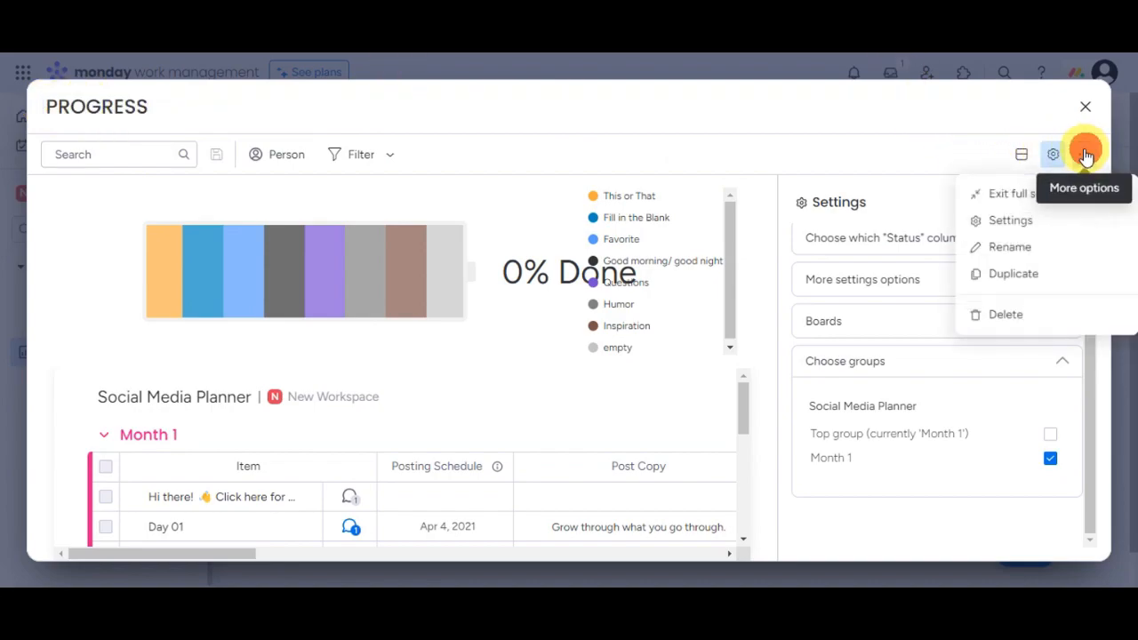
click(1015, 274)
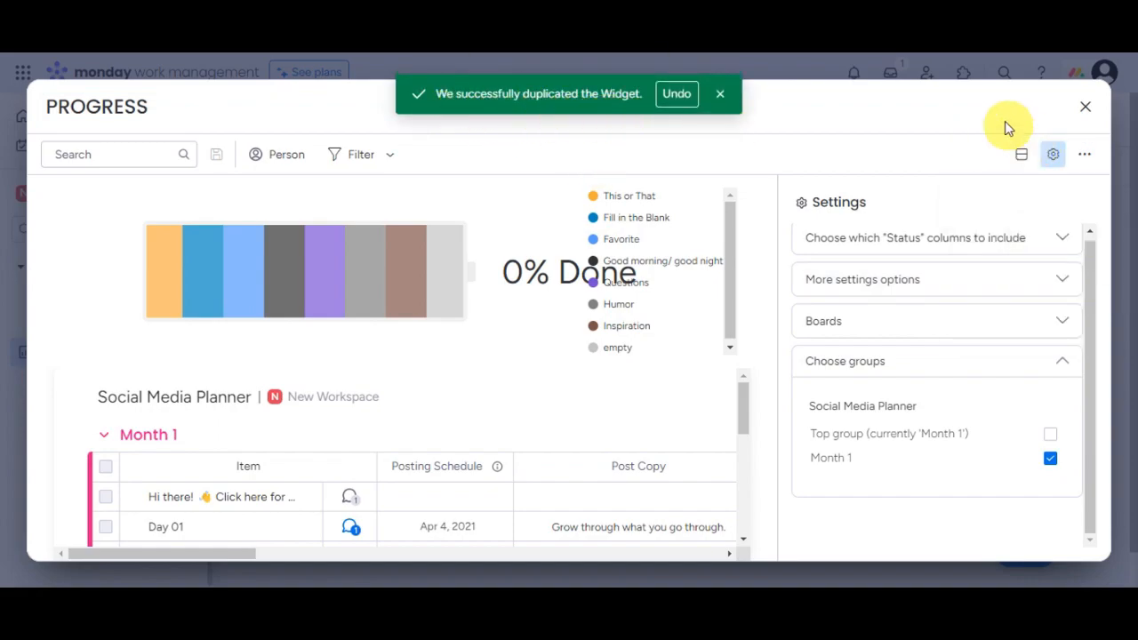
click(1084, 107)
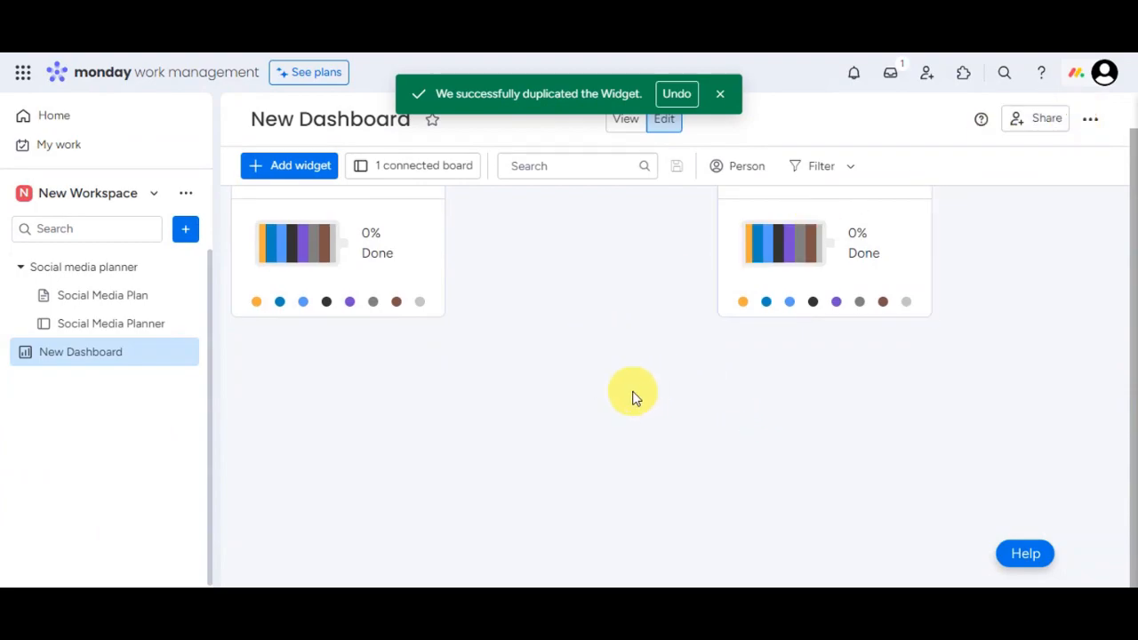
click(867, 217)
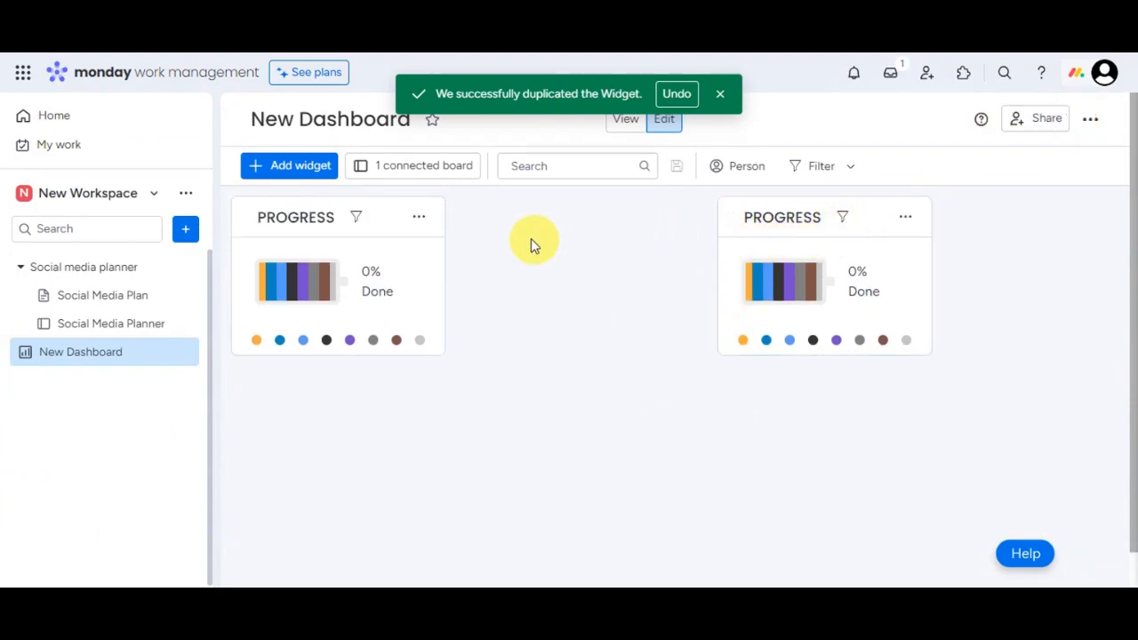
drag(731, 219, 468, 234)
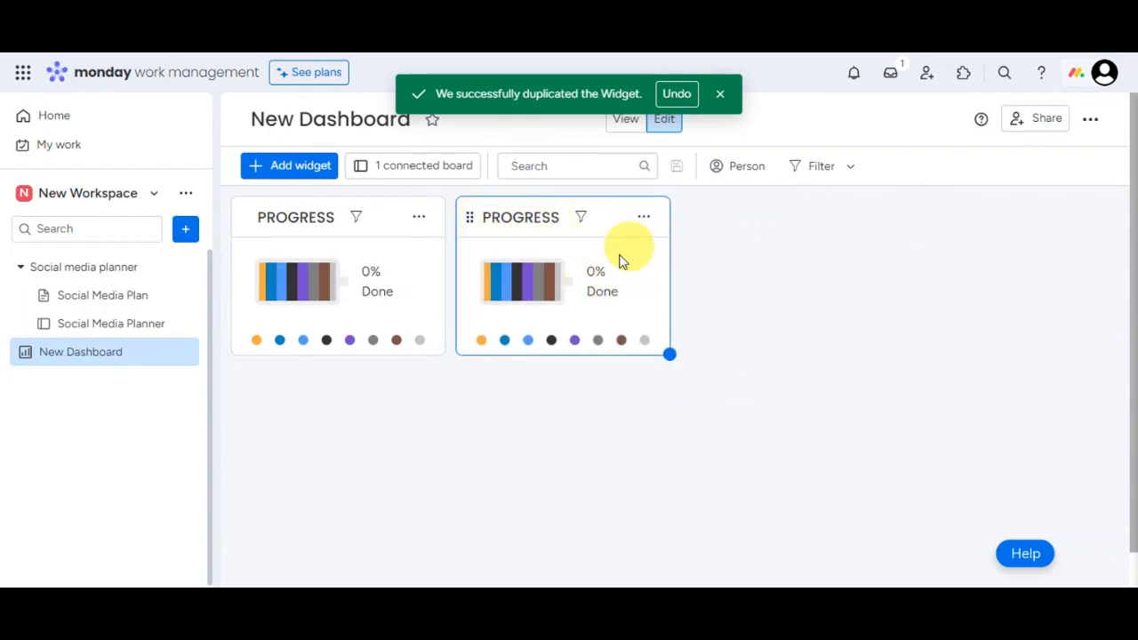
- Delete the duplicate PROGRESS widget from the dashboard
click(644, 222)
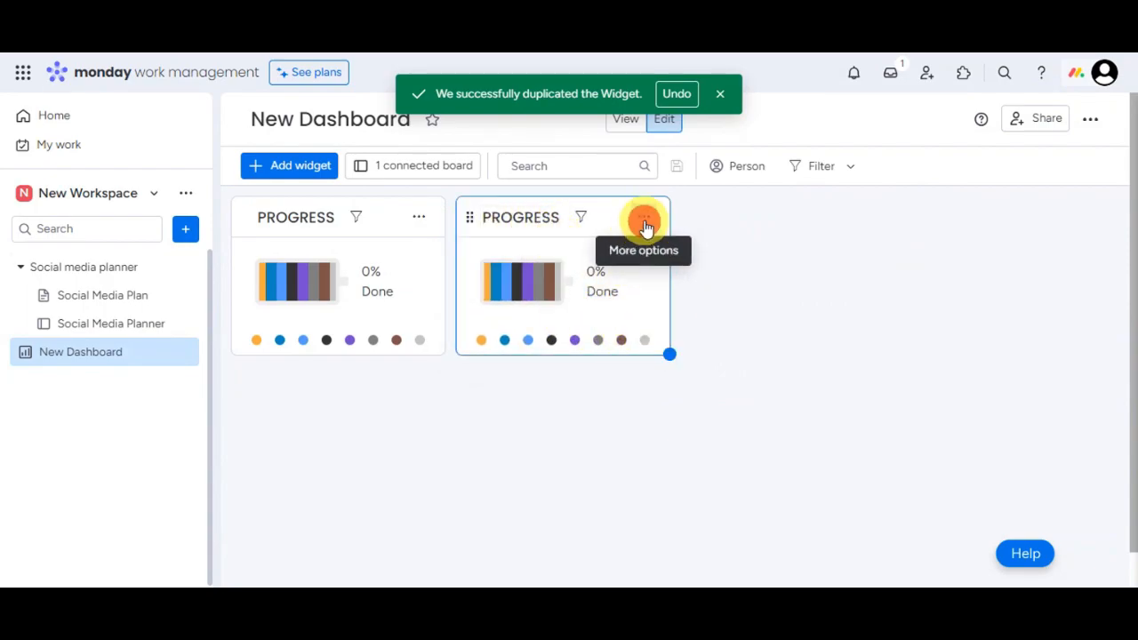
click(668, 405)
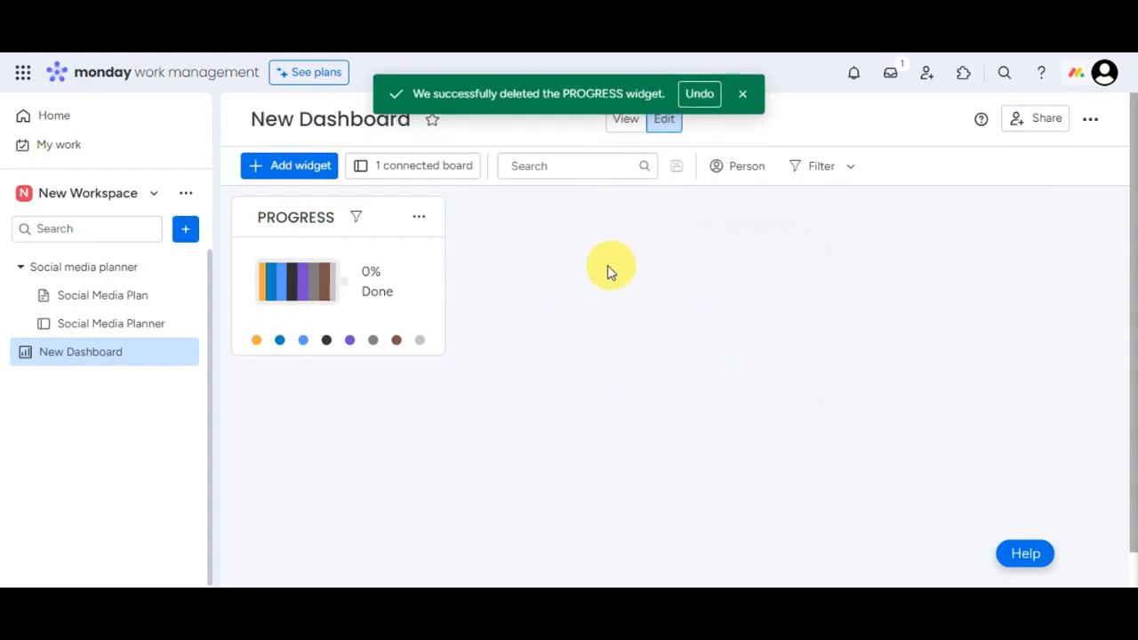
- Add the dashboard to favorites and remove it from favorites again
click(436, 128)
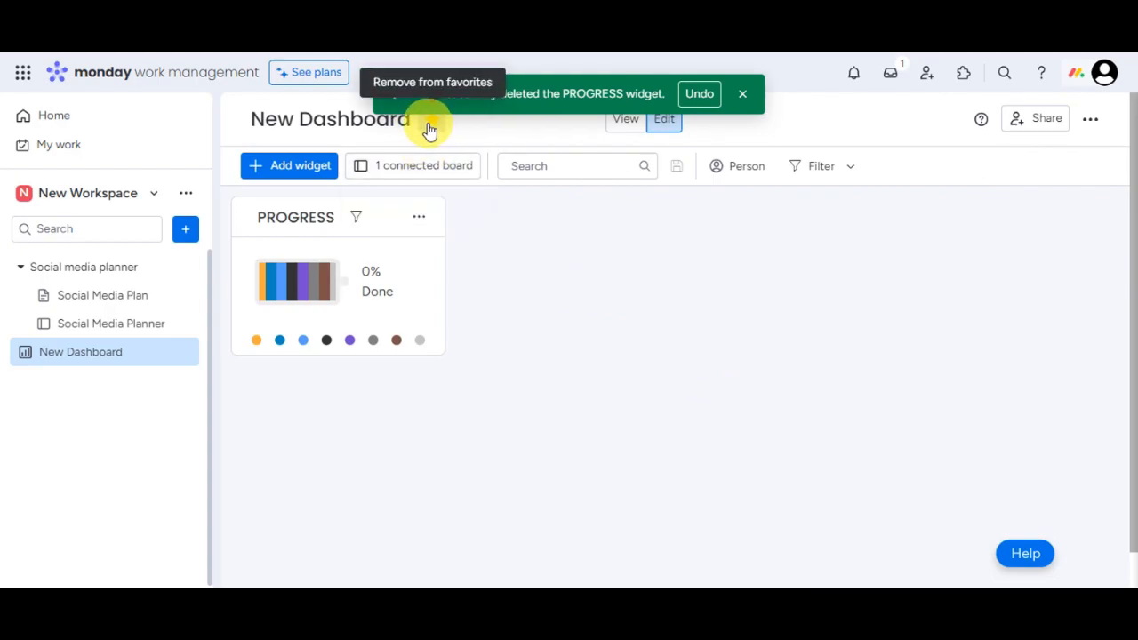
click(431, 129)
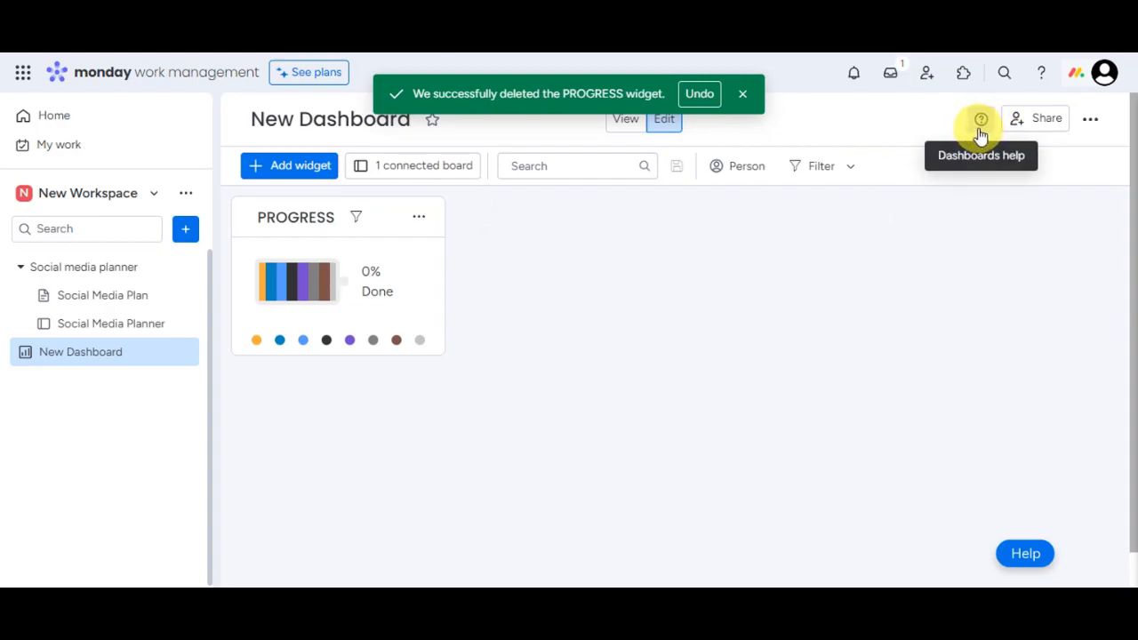
- Review the dashboard's sharing choices and its additional options such as present mode, live data and PDF export without applying any
click(1034, 125)
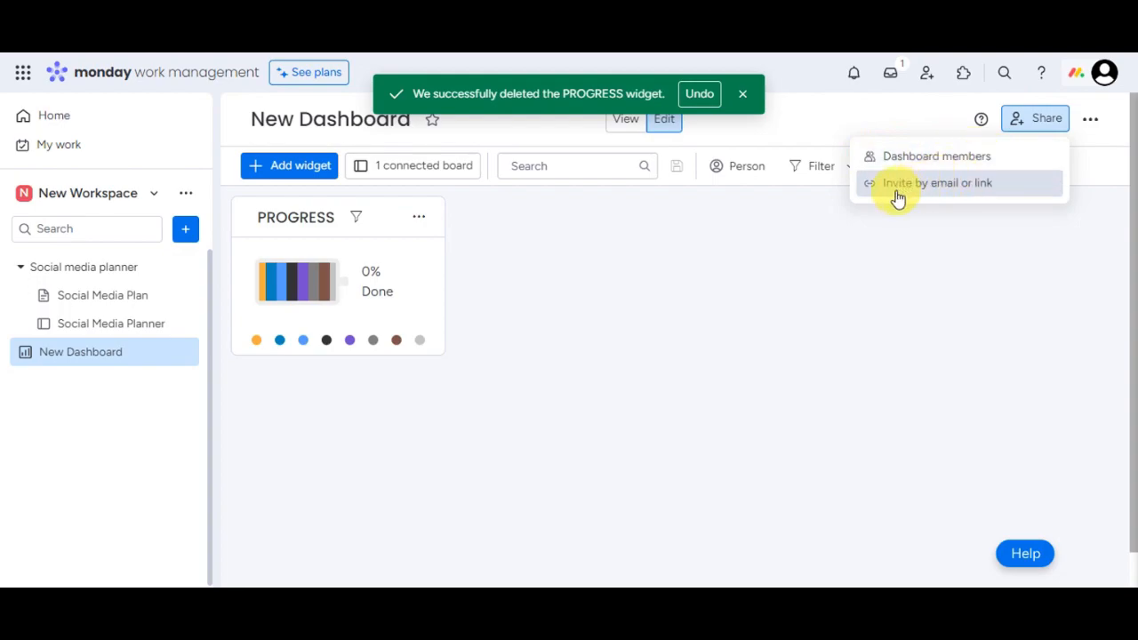
click(1094, 122)
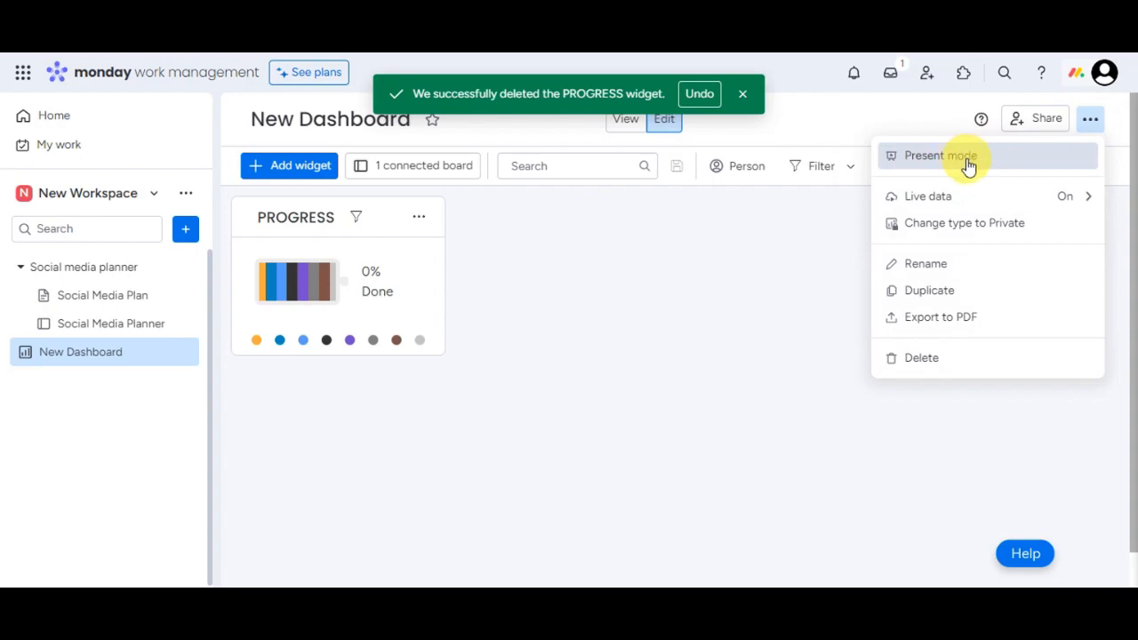
mouse_move(970, 198)
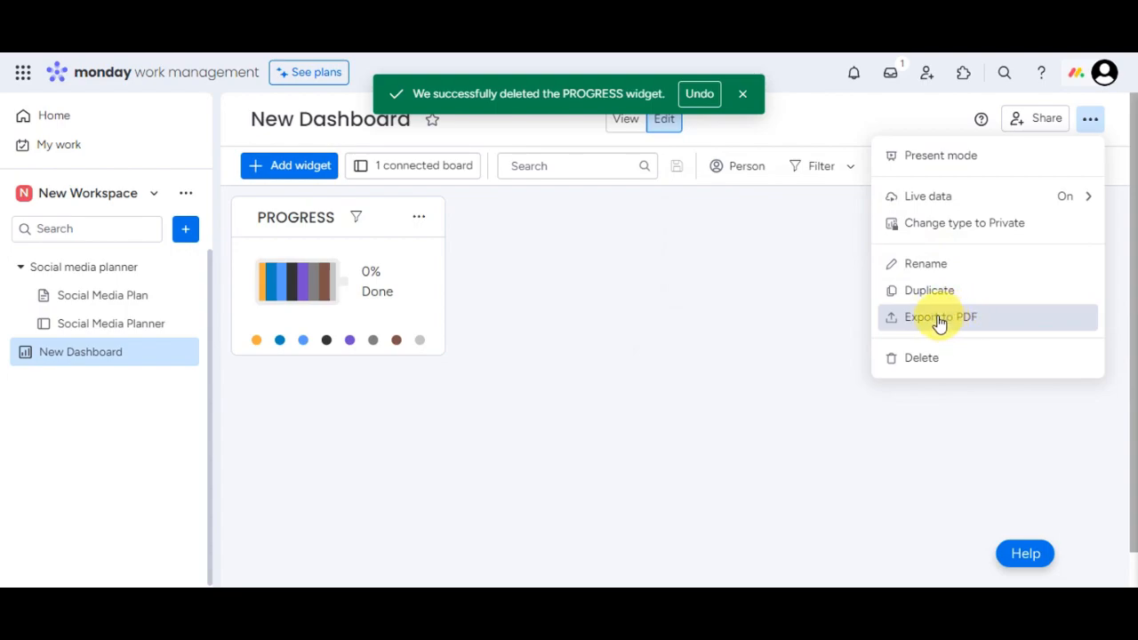
click(1090, 120)
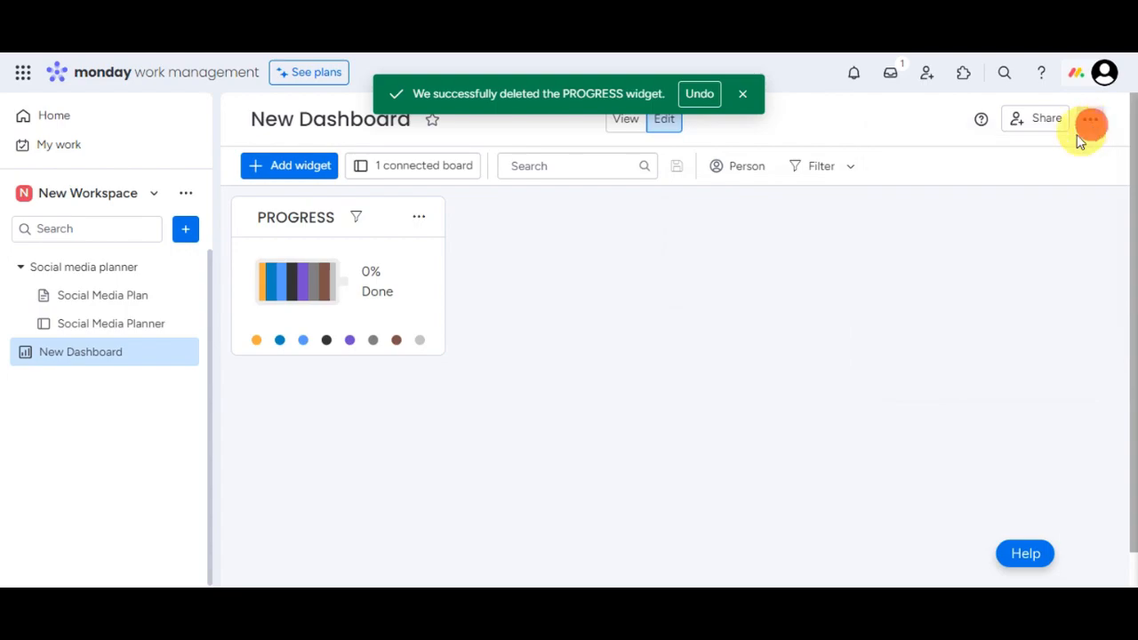